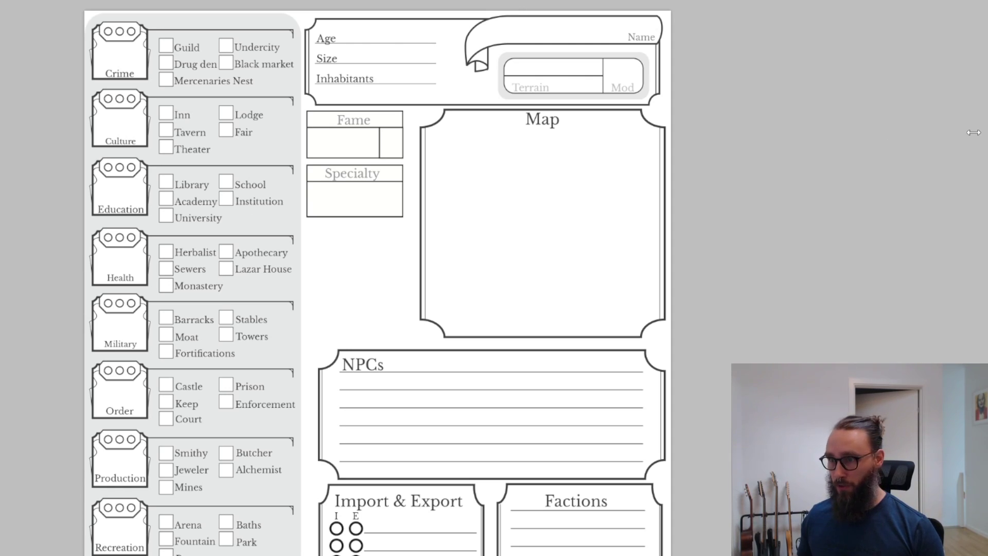
Handwrite the settlement's header details on the sheet: size TOWN, age 701 and inhabitants 1.002
{"action": "left_click", "coordinate": [472, 215]}
{"action": "left_click_drag", "start_coordinate": [373, 150], "coordinate": [458, 281]}
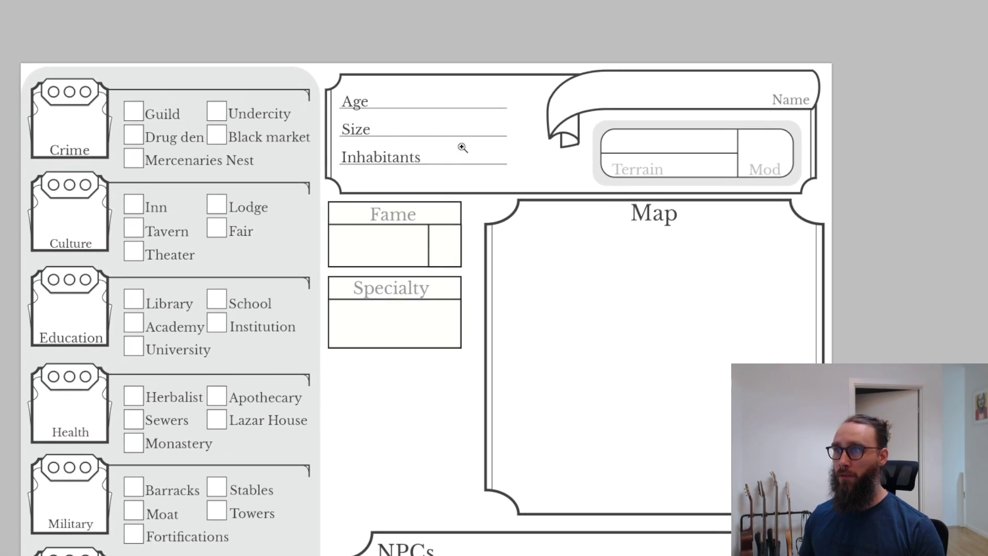
{"action": "left_click_drag", "start_coordinate": [359, 122], "coordinate": [400, 122]}
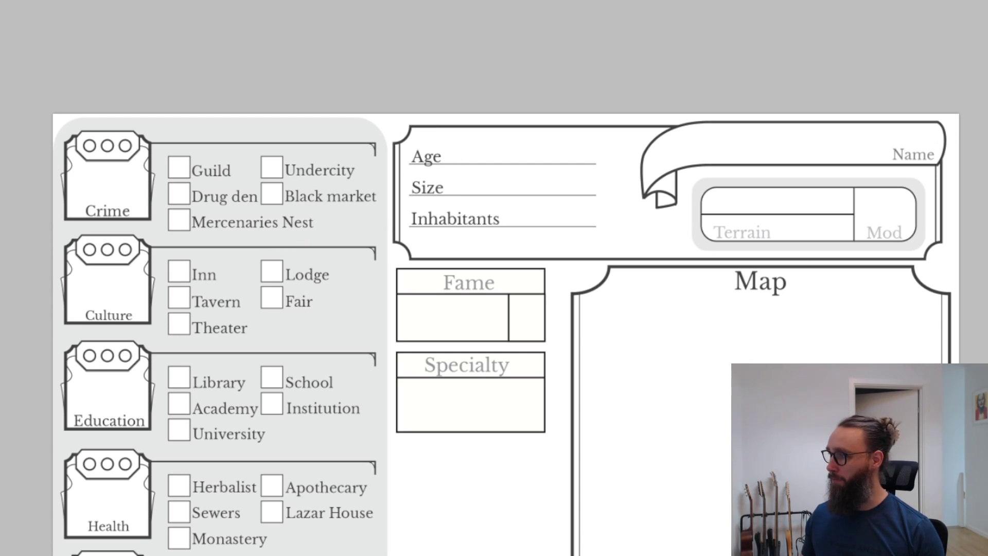
{"action": "mouse_move", "coordinate": [460, 176]}
{"action": "left_mouse_down"}
{"action": "mouse_move", "coordinate": [456, 194]}
{"action": "mouse_move", "coordinate": [476, 175]}
{"action": "mouse_move", "coordinate": [526, 189]}
{"action": "mouse_move", "coordinate": [532, 179]}
{"action": "left_mouse_up"}
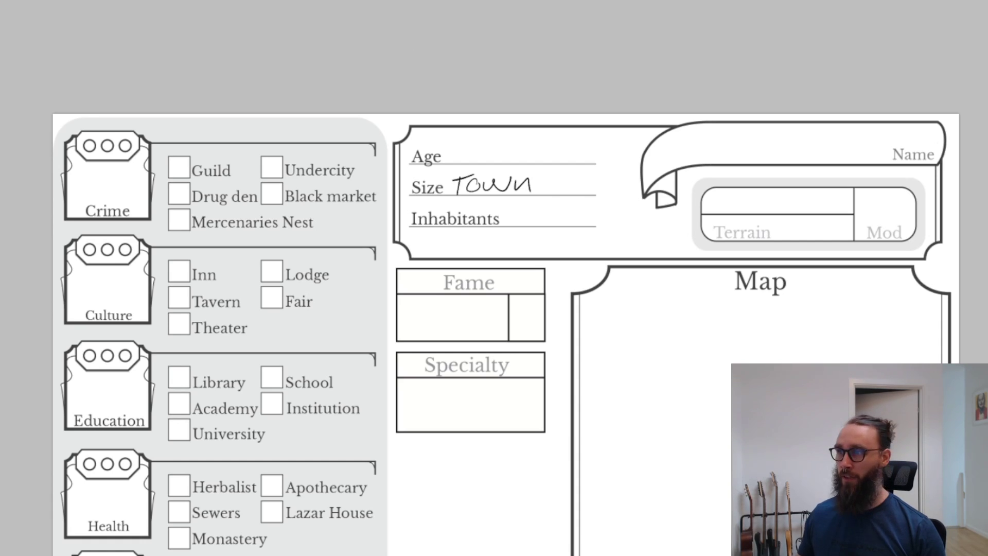
{"action": "mouse_move", "coordinate": [460, 144]}
{"action": "left_mouse_down"}
{"action": "mouse_move", "coordinate": [471, 143]}
{"action": "mouse_move", "coordinate": [466, 162]}
{"action": "mouse_move", "coordinate": [491, 148]}
{"action": "mouse_move", "coordinate": [510, 162]}
{"action": "left_mouse_up"}
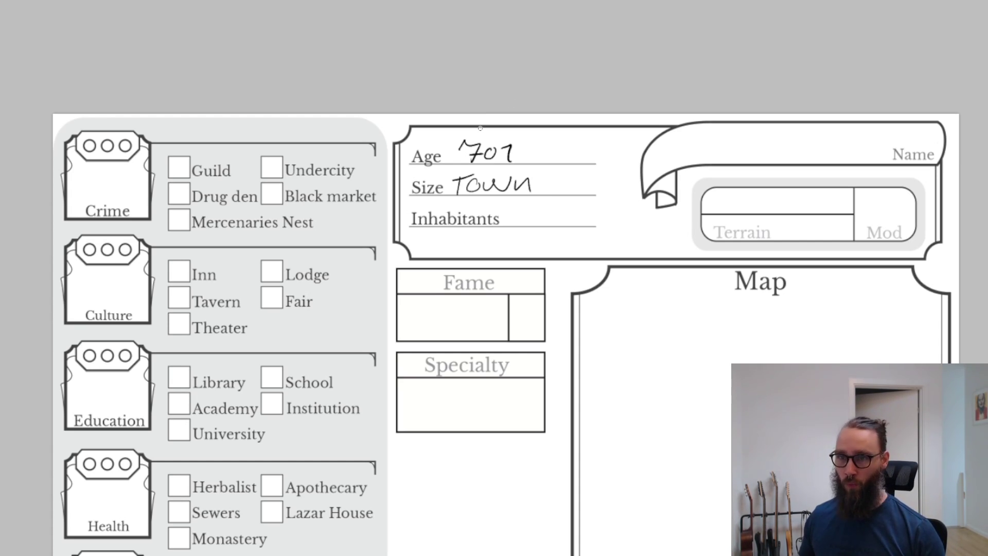
{"action": "mouse_move", "coordinate": [513, 210]}
{"action": "left_mouse_down"}
{"action": "mouse_move", "coordinate": [509, 225]}
{"action": "mouse_move", "coordinate": [549, 215]}
{"action": "mouse_move", "coordinate": [566, 226]}
{"action": "left_mouse_up"}
{"action": "left_click", "coordinate": [522, 223]}
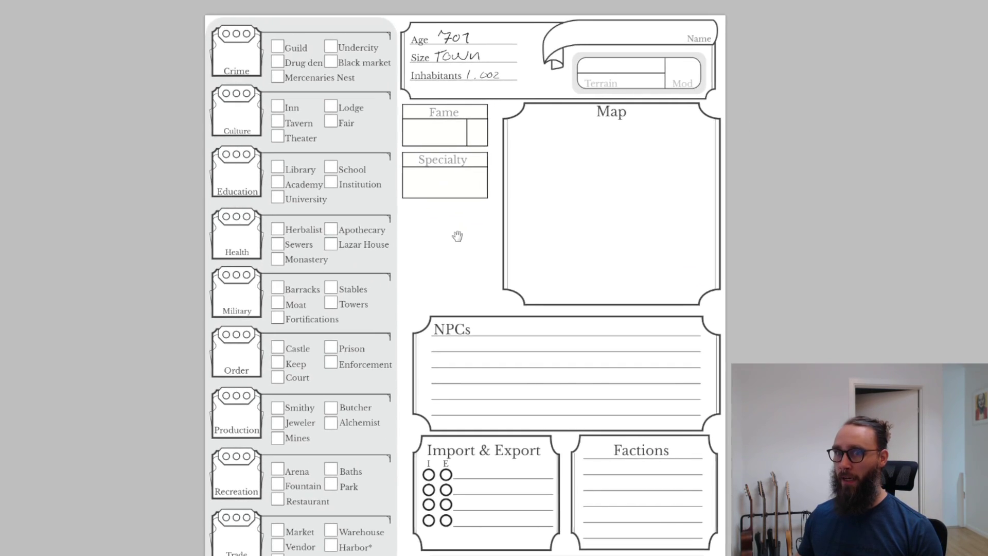
Handwrite the dice note 4 D6+1 in the blank area below the Specialty box
{"action": "mouse_move", "coordinate": [458, 236]}
{"action": "left_mouse_down"}
{"action": "mouse_move", "coordinate": [403, 239]}
{"action": "mouse_move", "coordinate": [406, 251]}
{"action": "left_mouse_up"}
{"action": "mouse_move", "coordinate": [270, 101]}
{"action": "left_mouse_down"}
{"action": "mouse_move", "coordinate": [245, 235]}
{"action": "mouse_move", "coordinate": [267, 100]}
{"action": "left_mouse_up"}
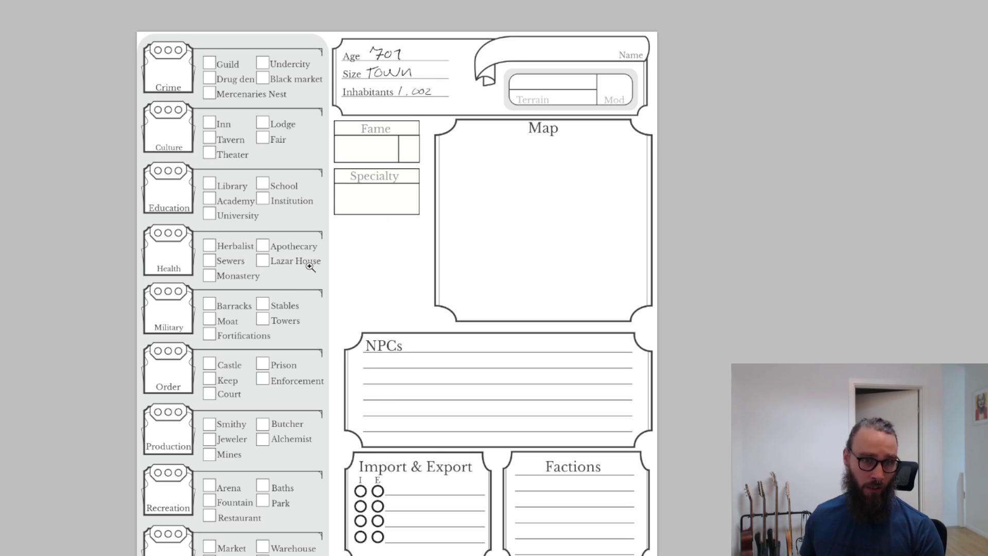
{"action": "left_click", "coordinate": [298, 241]}
{"action": "left_click", "coordinate": [336, 248]}
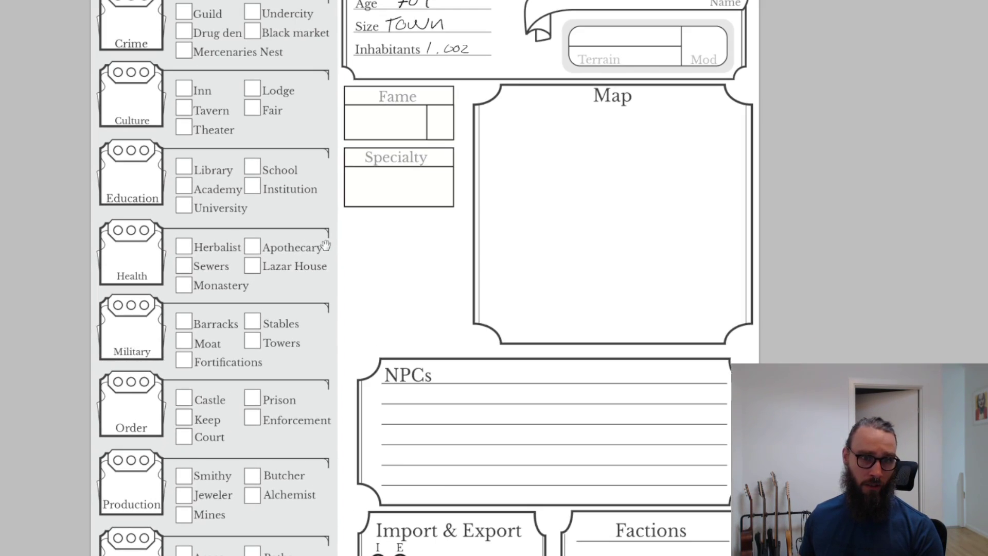
{"action": "mouse_move", "coordinate": [401, 259]}
{"action": "left_mouse_down"}
{"action": "mouse_move", "coordinate": [405, 283]}
{"action": "mouse_move", "coordinate": [429, 266]}
{"action": "mouse_move", "coordinate": [427, 274]}
{"action": "mouse_move", "coordinate": [448, 285]}
{"action": "mouse_move", "coordinate": [512, 265]}
{"action": "left_mouse_up"}
{"action": "left_click", "coordinate": [512, 265]}
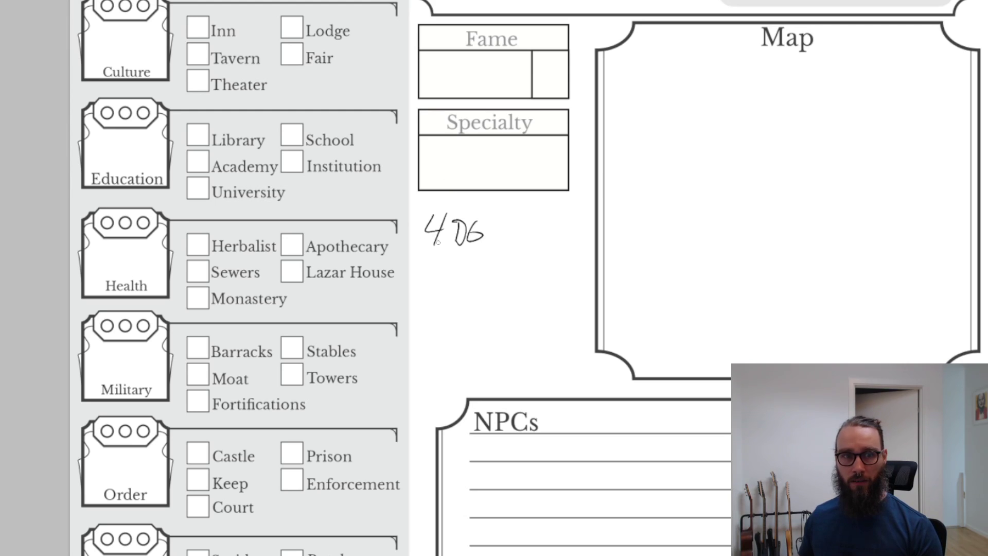
{"action": "mouse_move", "coordinate": [496, 217]}
{"action": "left_mouse_down"}
{"action": "mouse_move", "coordinate": [497, 233]}
{"action": "mouse_move", "coordinate": [502, 226]}
{"action": "left_mouse_up"}
{"action": "mouse_move", "coordinate": [507, 227]}
{"action": "left_mouse_down"}
{"action": "mouse_move", "coordinate": [514, 217]}
{"action": "mouse_move", "coordinate": [516, 241]}
{"action": "left_mouse_up"}
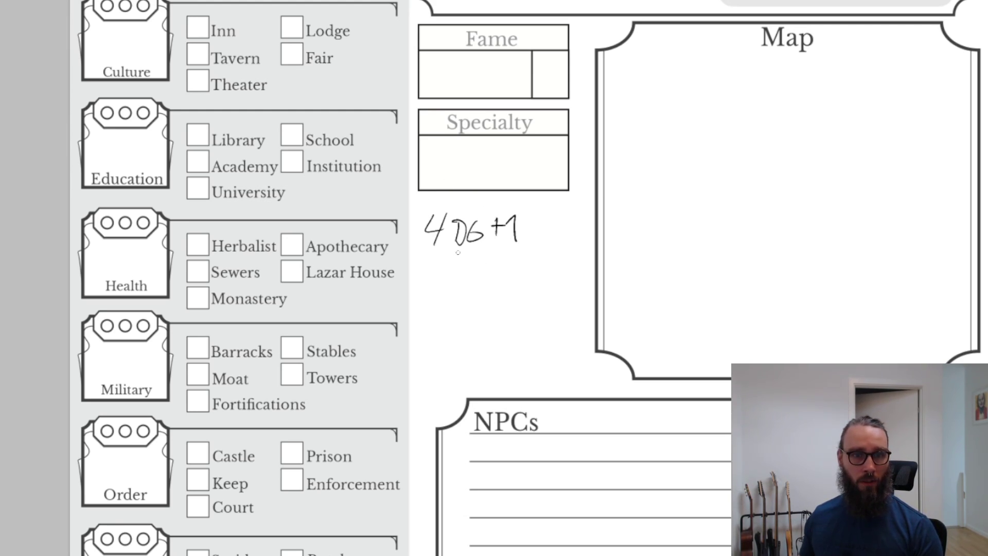
Handwrite the remaining dice notes 4 D8+2, 1 D10+4 and 2 D12+5 beneath the first one
{"action": "mouse_move", "coordinate": [434, 259]}
{"action": "left_mouse_down"}
{"action": "mouse_move", "coordinate": [443, 261]}
{"action": "mouse_move", "coordinate": [441, 278]}
{"action": "mouse_move", "coordinate": [475, 259]}
{"action": "mouse_move", "coordinate": [497, 273]}
{"action": "mouse_move", "coordinate": [500, 265]}
{"action": "left_mouse_up"}
{"action": "mouse_move", "coordinate": [506, 260]}
{"action": "left_mouse_down"}
{"action": "mouse_move", "coordinate": [510, 273]}
{"action": "mouse_move", "coordinate": [525, 274]}
{"action": "left_mouse_up"}
{"action": "left_click_drag", "start_coordinate": [479, 354], "coordinate": [485, 311]}
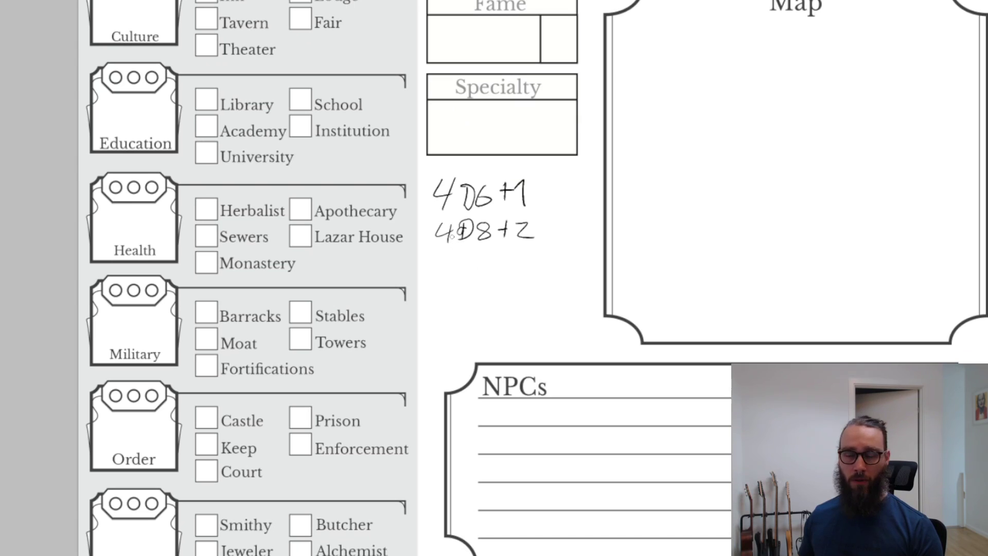
{"action": "mouse_move", "coordinate": [436, 256]}
{"action": "left_mouse_down"}
{"action": "mouse_move", "coordinate": [444, 274]}
{"action": "mouse_move", "coordinate": [480, 281]}
{"action": "left_mouse_up"}
{"action": "mouse_move", "coordinate": [495, 264]}
{"action": "left_mouse_down"}
{"action": "mouse_move", "coordinate": [508, 281]}
{"action": "mouse_move", "coordinate": [537, 272]}
{"action": "left_mouse_up"}
{"action": "left_click_drag", "start_coordinate": [533, 262], "coordinate": [532, 289]}
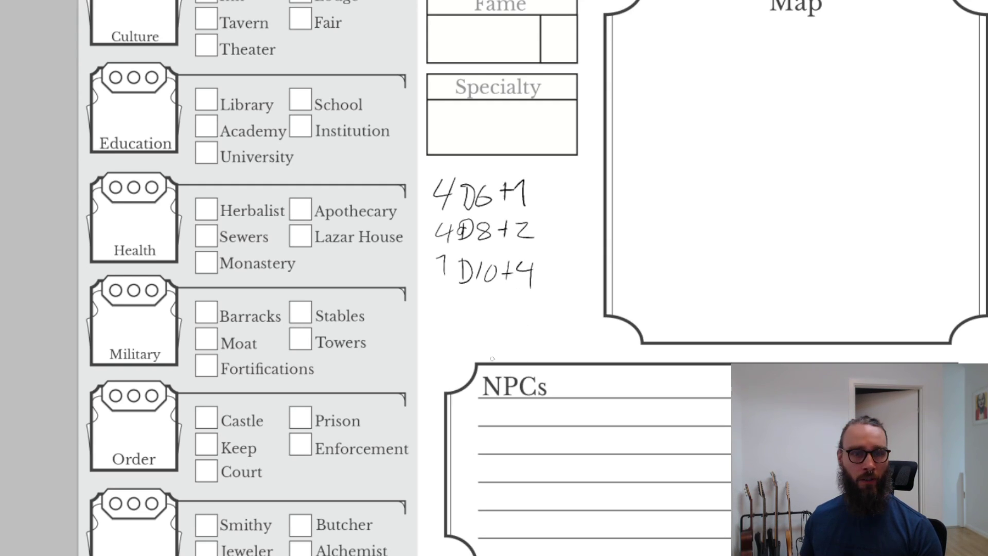
{"action": "mouse_move", "coordinate": [438, 291]}
{"action": "left_mouse_down"}
{"action": "mouse_move", "coordinate": [451, 311]}
{"action": "mouse_move", "coordinate": [510, 311]}
{"action": "left_mouse_up"}
{"action": "mouse_move", "coordinate": [500, 304]}
{"action": "left_mouse_down"}
{"action": "mouse_move", "coordinate": [535, 306]}
{"action": "mouse_move", "coordinate": [526, 313]}
{"action": "left_mouse_up"}
{"action": "left_click_drag", "start_coordinate": [528, 296], "coordinate": [541, 296]}
{"action": "scroll", "coordinate": [573, 264], "scroll_direction": "down", "scroll_amount": 3}
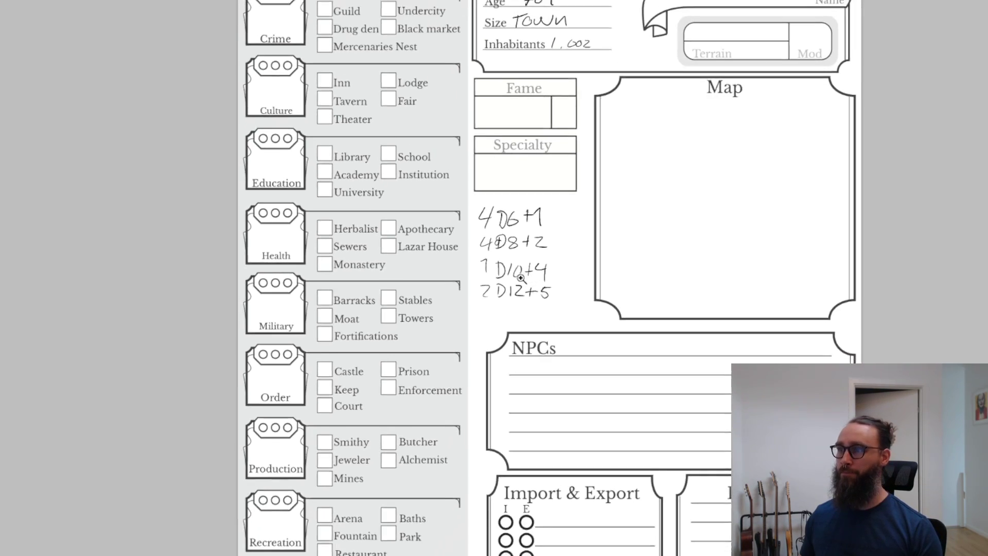
{"action": "scroll", "coordinate": [523, 278], "scroll_direction": "up", "scroll_amount": 3}
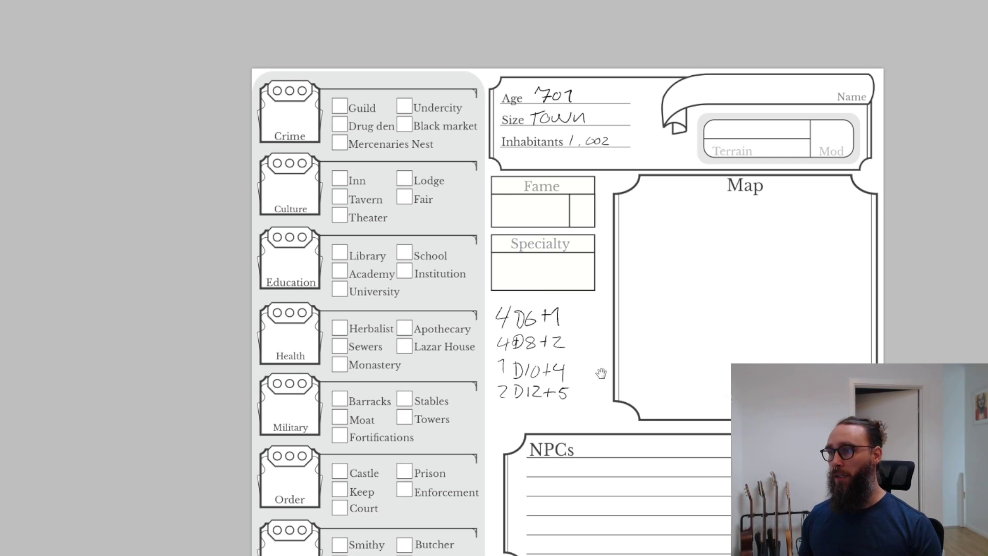
{"action": "scroll", "coordinate": [600, 373], "scroll_direction": "down", "scroll_amount": 2}
{"action": "scroll", "coordinate": [404, 299], "scroll_direction": "up", "scroll_amount": 1}
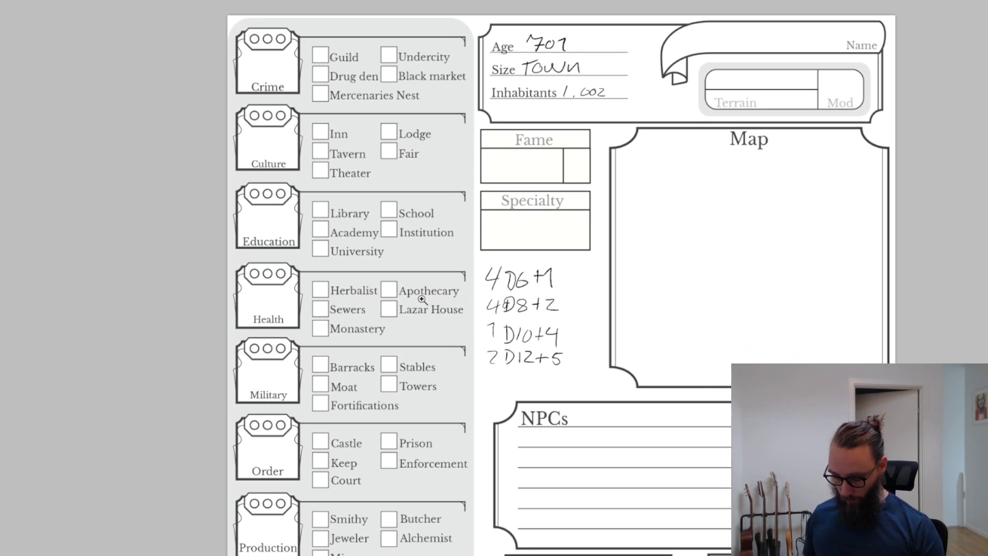
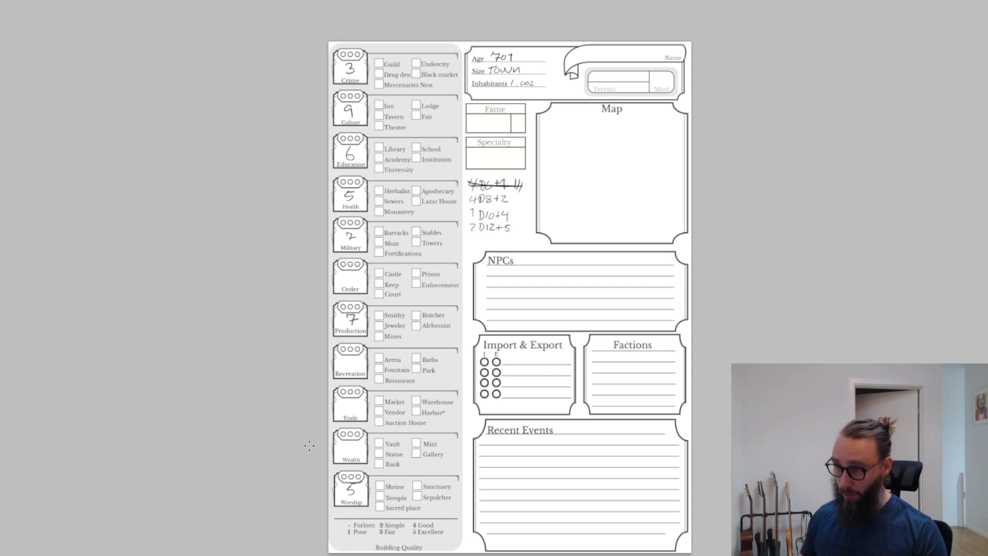
Write 9 as the Recreation score and cross out the 4 D8+2 dice note
{"action": "scroll", "coordinate": [353, 423], "scroll_direction": "up", "scroll_amount": 2}
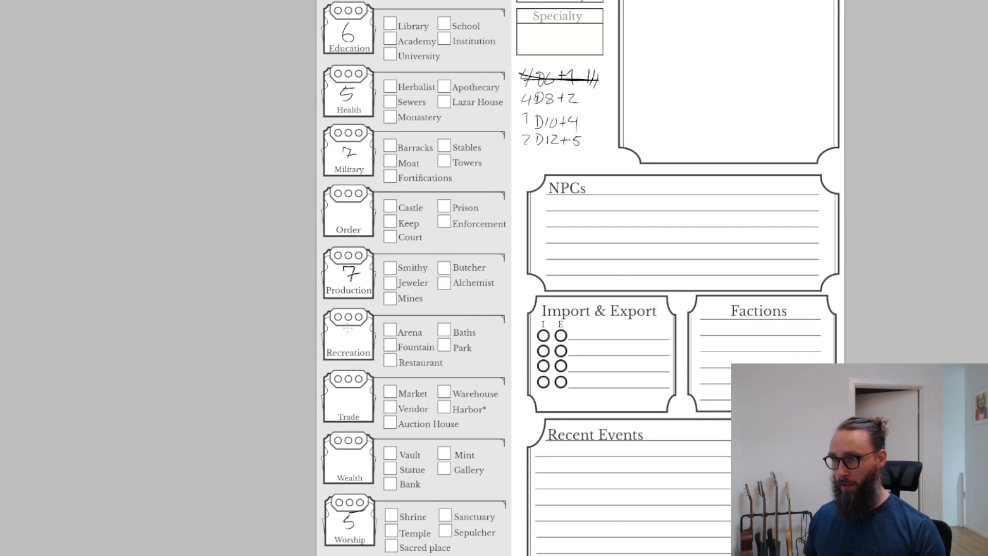
{"action": "scroll", "coordinate": [415, 317], "scroll_direction": "up", "scroll_amount": 3}
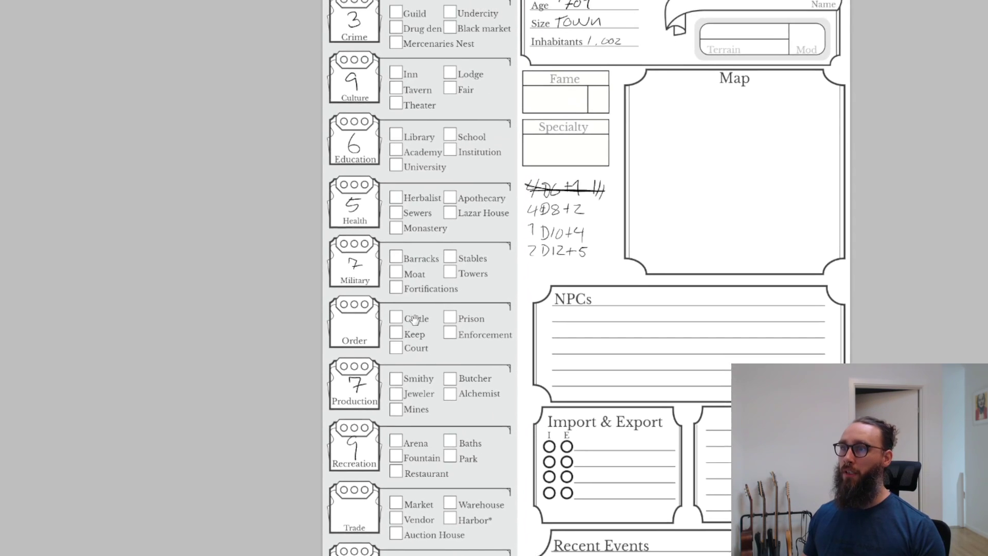
{"action": "left_click_drag", "start_coordinate": [415, 318], "coordinate": [414, 331]}
{"action": "mouse_move", "coordinate": [530, 225]}
{"action": "left_mouse_down"}
{"action": "mouse_move", "coordinate": [572, 227]}
{"action": "mouse_move", "coordinate": [575, 217]}
{"action": "left_mouse_up"}
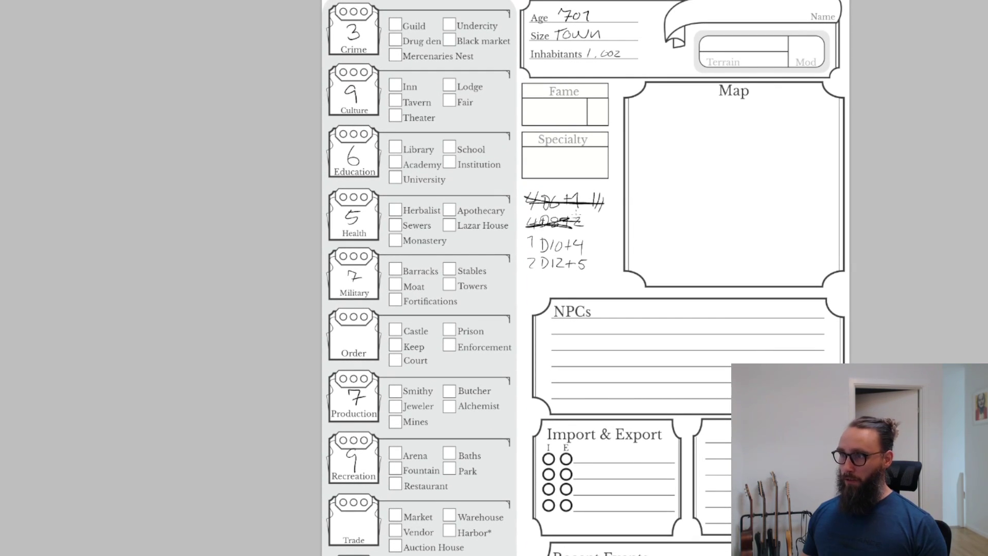
Write 8 as the Order score in its badge
{"action": "scroll", "coordinate": [512, 356], "scroll_direction": "down", "scroll_amount": 1}
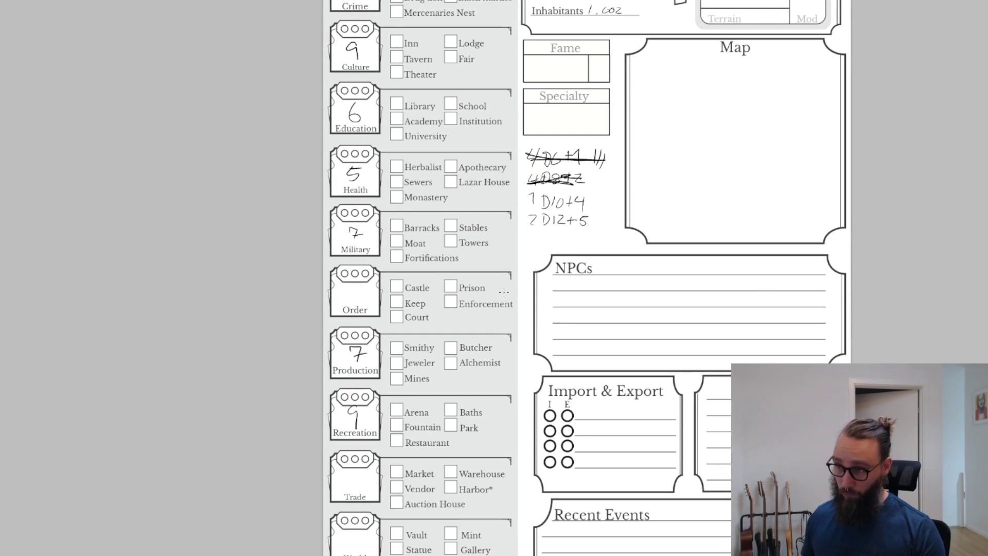
{"action": "scroll", "coordinate": [359, 311], "scroll_direction": "up", "scroll_amount": 3}
{"action": "mouse_move", "coordinate": [345, 273]}
{"action": "left_mouse_down"}
{"action": "mouse_move", "coordinate": [344, 282]}
{"action": "mouse_move", "coordinate": [347, 271]}
{"action": "left_mouse_up"}
{"action": "left_click_drag", "start_coordinate": [595, 214], "coordinate": [602, 259]}
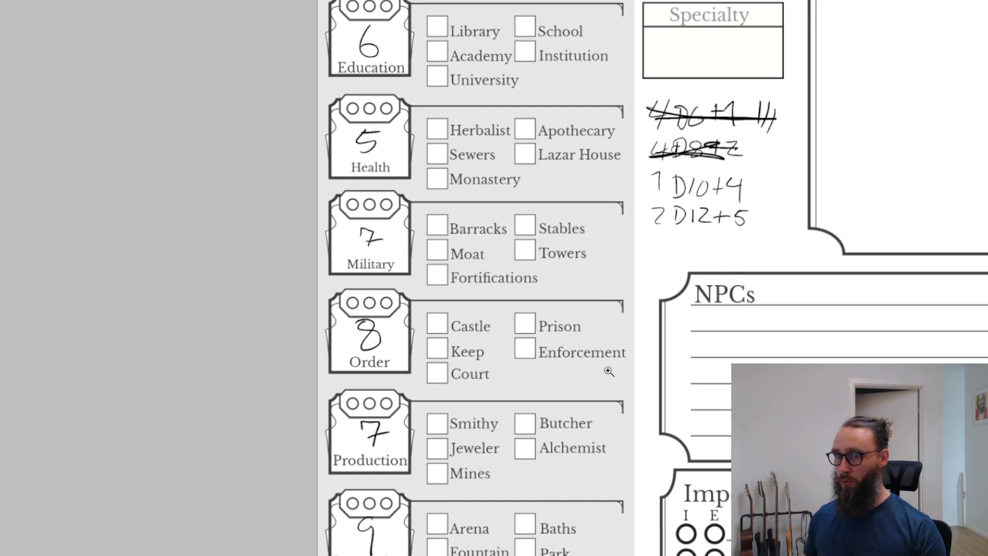
Write 11 as the Trade score and 7 as the Wealth score in their badges
{"action": "scroll", "coordinate": [608, 372], "scroll_direction": "up", "scroll_amount": 1}
{"action": "scroll", "coordinate": [446, 198], "scroll_direction": "down", "scroll_amount": 10}
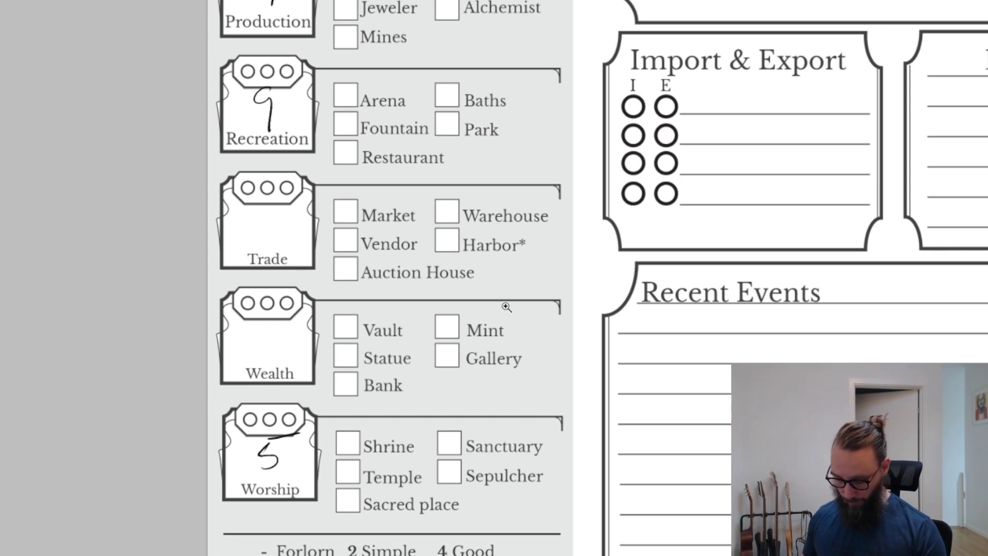
{"action": "scroll", "coordinate": [511, 243], "scroll_direction": "down", "scroll_amount": 2}
{"action": "scroll", "coordinate": [475, 256], "scroll_direction": "up", "scroll_amount": 4}
{"action": "left_click_drag", "start_coordinate": [424, 358], "coordinate": [465, 229]}
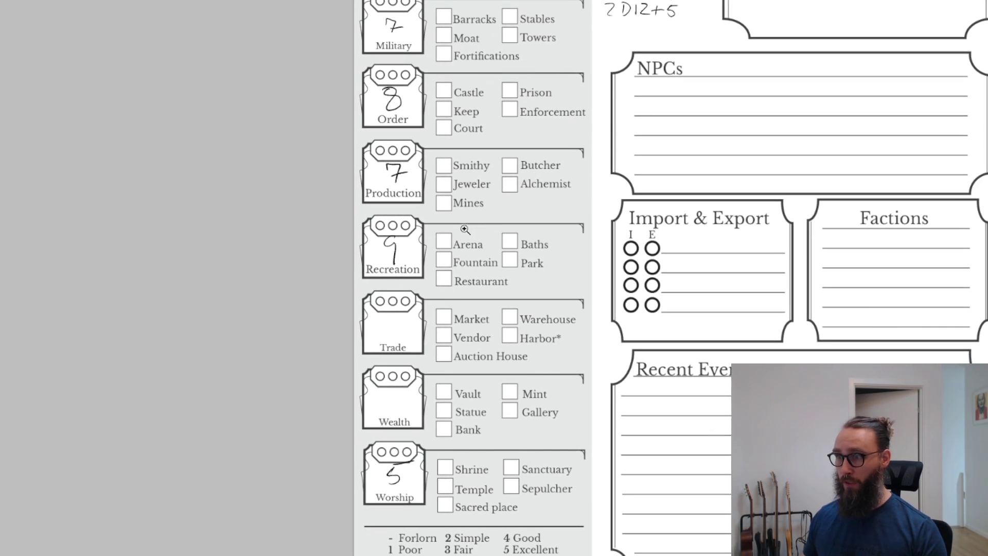
{"action": "scroll", "coordinate": [391, 335], "scroll_direction": "up", "scroll_amount": 2}
{"action": "mouse_move", "coordinate": [388, 323]}
{"action": "left_mouse_down"}
{"action": "mouse_move", "coordinate": [383, 342]}
{"action": "mouse_move", "coordinate": [394, 345]}
{"action": "left_mouse_up"}
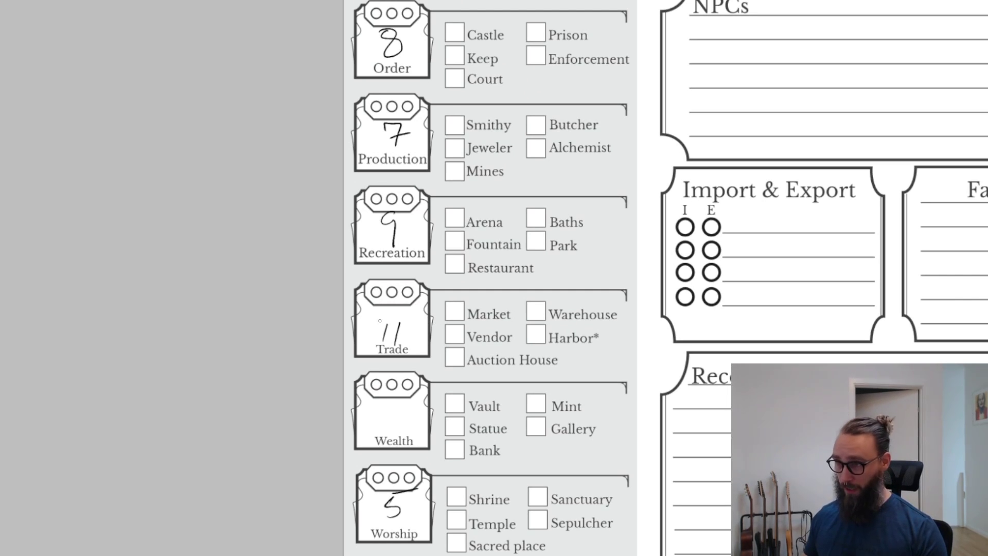
{"action": "mouse_move", "coordinate": [382, 412]}
{"action": "left_mouse_down"}
{"action": "mouse_move", "coordinate": [390, 430]}
{"action": "mouse_move", "coordinate": [398, 423]}
{"action": "left_mouse_up"}
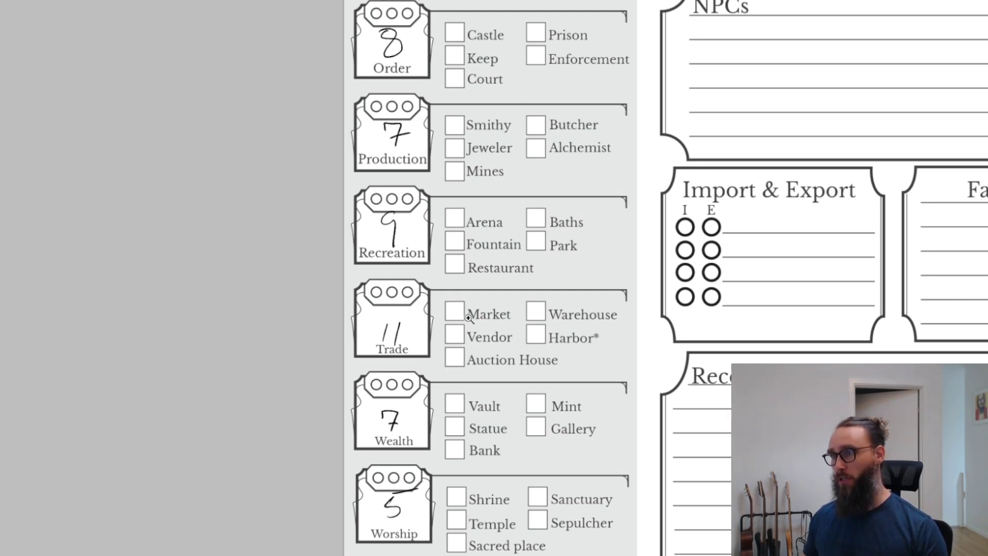
Lasso the handwritten dice notes below the Specialty box and delete them
{"action": "scroll", "coordinate": [465, 323], "scroll_direction": "down", "scroll_amount": 5}
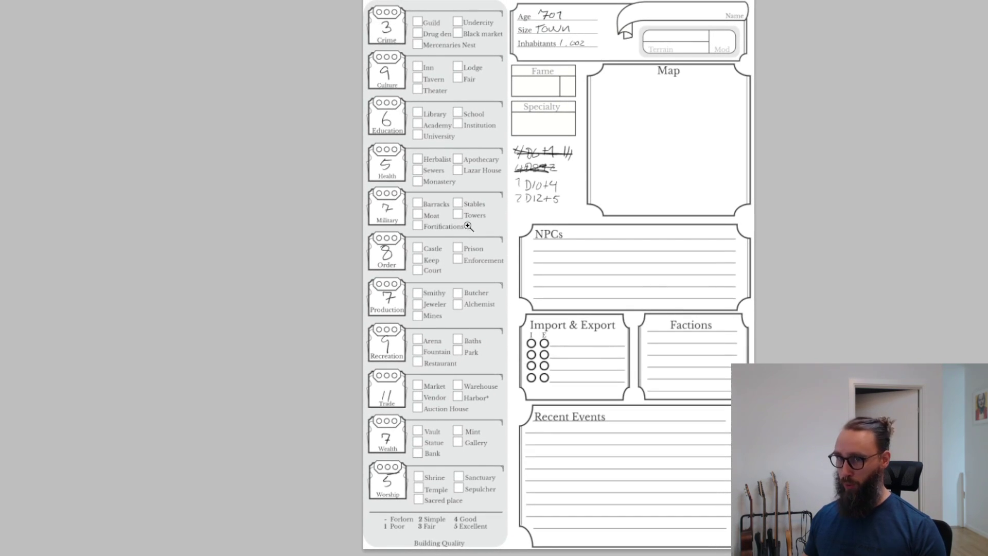
{"action": "scroll", "coordinate": [519, 177], "scroll_direction": "up", "scroll_amount": 1}
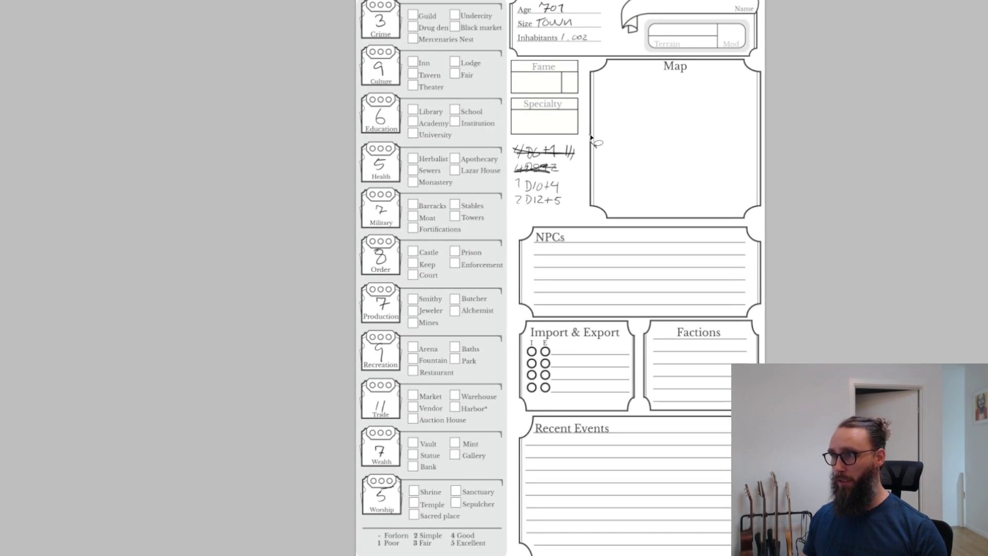
{"action": "mouse_move", "coordinate": [581, 140]}
{"action": "left_mouse_down"}
{"action": "mouse_move", "coordinate": [461, 197]}
{"action": "mouse_move", "coordinate": [587, 149]}
{"action": "left_mouse_up"}
{"action": "key", "text": "Delete"}
Fill in all three circles above the Crime score and the first two circles above the Culture score
{"action": "left_click_drag", "start_coordinate": [546, 200], "coordinate": [537, 288]}
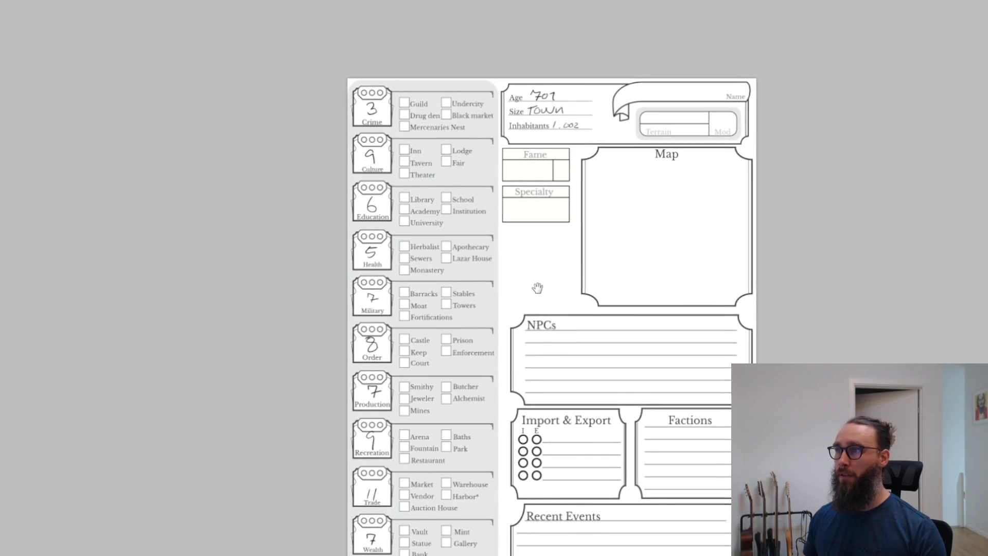
{"action": "left_click_drag", "start_coordinate": [465, 296], "coordinate": [498, 280]}
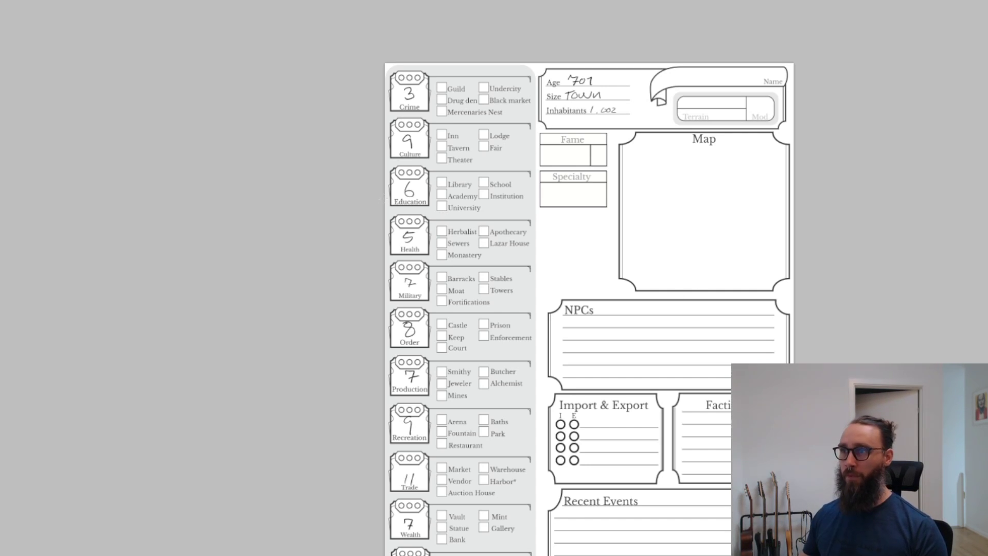
{"action": "left_click", "coordinate": [414, 71]}
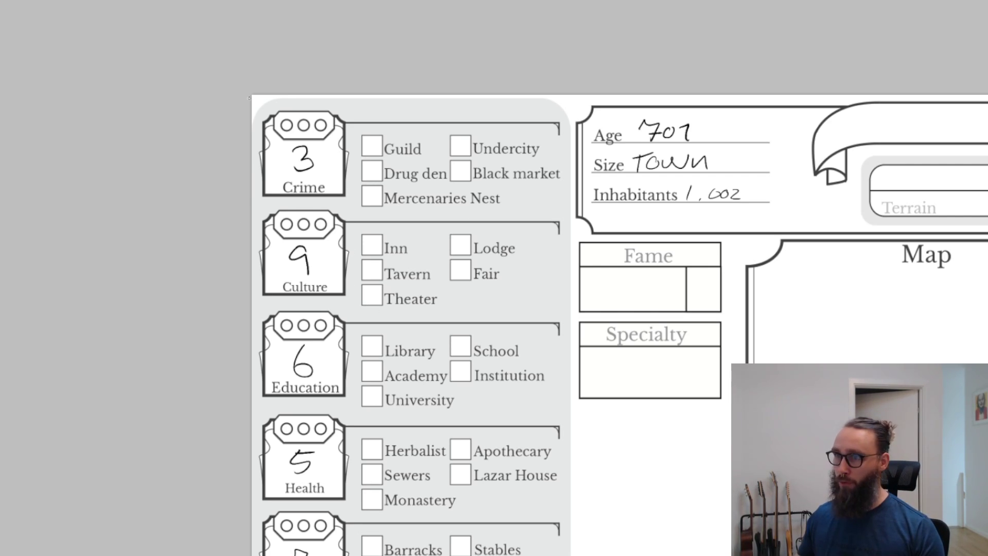
{"action": "left_click_drag", "start_coordinate": [285, 123], "coordinate": [322, 127]}
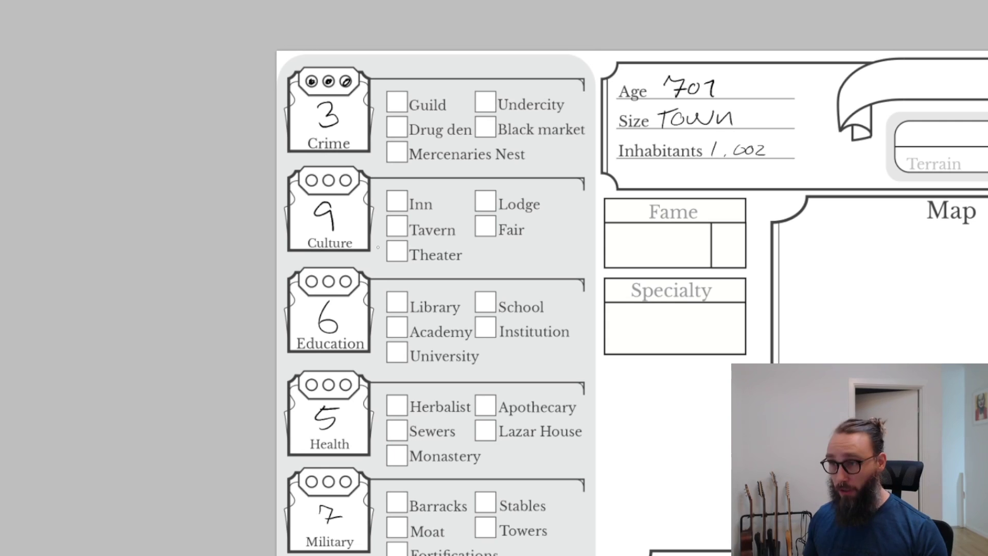
{"action": "left_click_drag", "start_coordinate": [314, 179], "coordinate": [331, 181]}
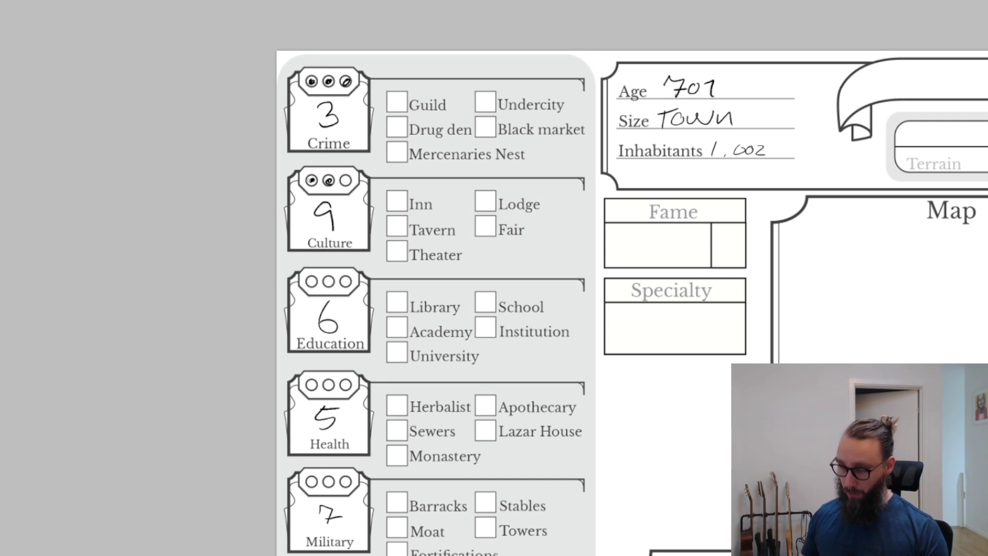
Replace the handwritten Education score with 7, undoing the stray stroke
{"action": "mouse_move", "coordinate": [316, 276]}
{"action": "left_mouse_down"}
{"action": "mouse_move", "coordinate": [322, 260]}
{"action": "mouse_move", "coordinate": [312, 286]}
{"action": "mouse_move", "coordinate": [321, 275]}
{"action": "left_mouse_up"}
{"action": "mouse_move", "coordinate": [291, 237]}
{"action": "left_mouse_down"}
{"action": "mouse_move", "coordinate": [338, 232]}
{"action": "mouse_move", "coordinate": [289, 243]}
{"action": "left_mouse_up"}
{"action": "key", "text": "ctrl+z"}
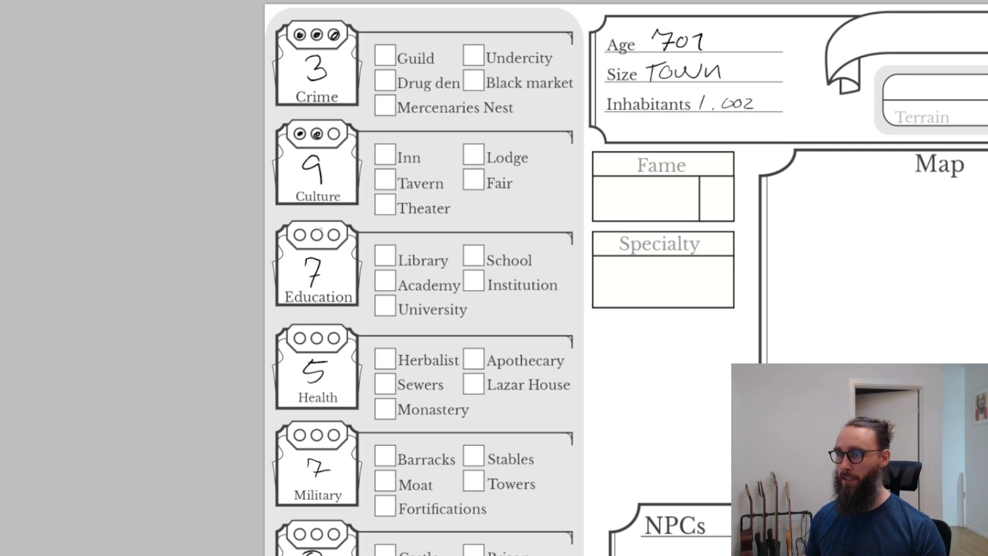
Replace the handwritten Health score with 6
{"action": "left_click_drag", "start_coordinate": [477, 403], "coordinate": [501, 269]}
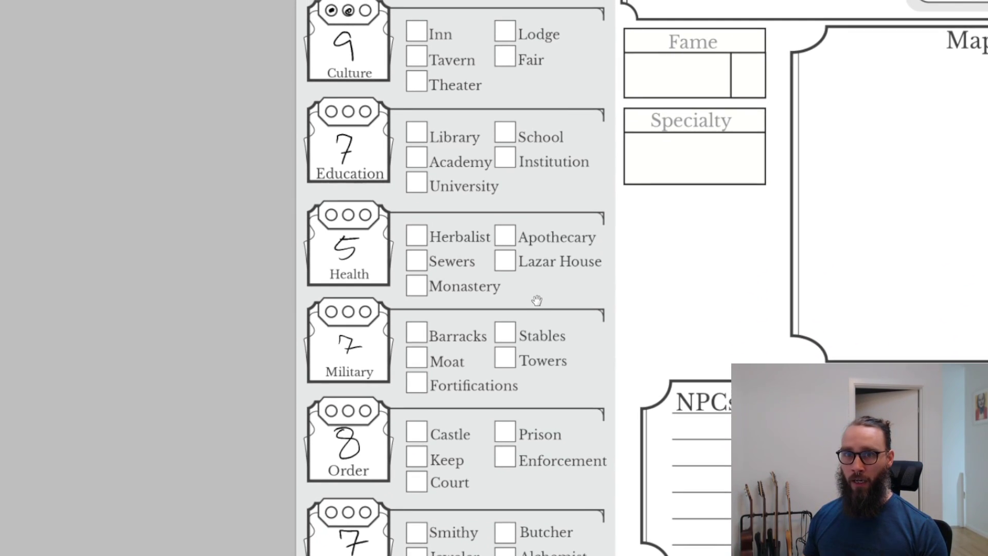
{"action": "left_click_drag", "start_coordinate": [536, 300], "coordinate": [485, 286]}
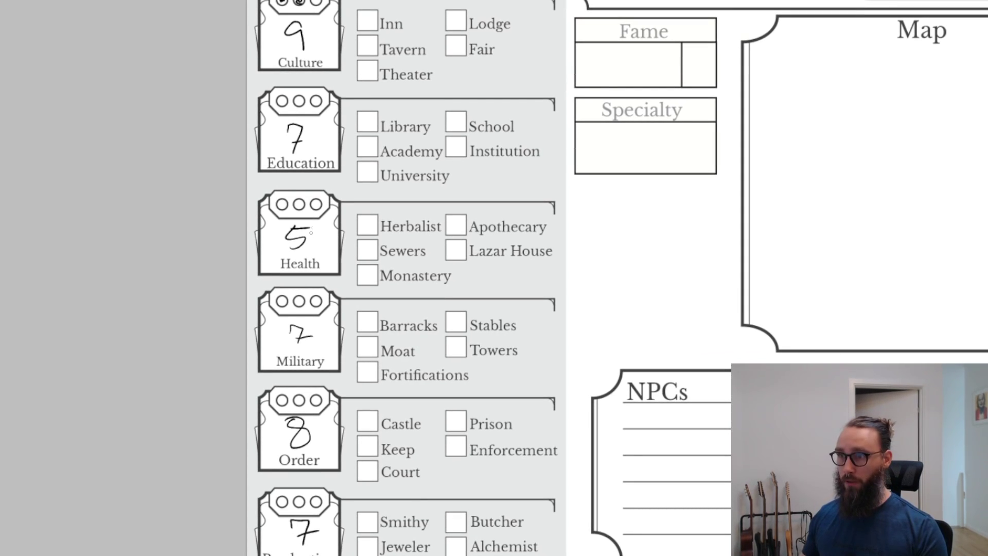
{"action": "mouse_move", "coordinate": [301, 234]}
{"action": "left_mouse_down"}
{"action": "mouse_move", "coordinate": [310, 227]}
{"action": "mouse_move", "coordinate": [296, 238]}
{"action": "left_mouse_up"}
{"action": "mouse_move", "coordinate": [270, 293]}
{"action": "left_mouse_down"}
{"action": "mouse_move", "coordinate": [279, 187]}
{"action": "mouse_move", "coordinate": [300, 185]}
{"action": "left_mouse_up"}
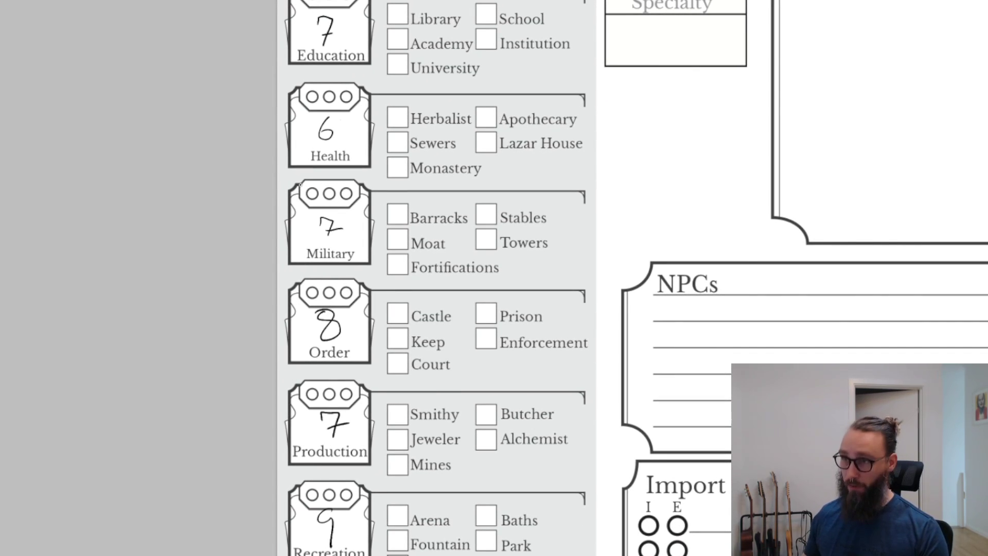
Fill in the first two circles above the Military score and replace the handwritten Order score with 9
{"action": "left_click", "coordinate": [312, 193]}
{"action": "left_click", "coordinate": [330, 192]}
{"action": "left_click_drag", "start_coordinate": [362, 328], "coordinate": [388, 267]}
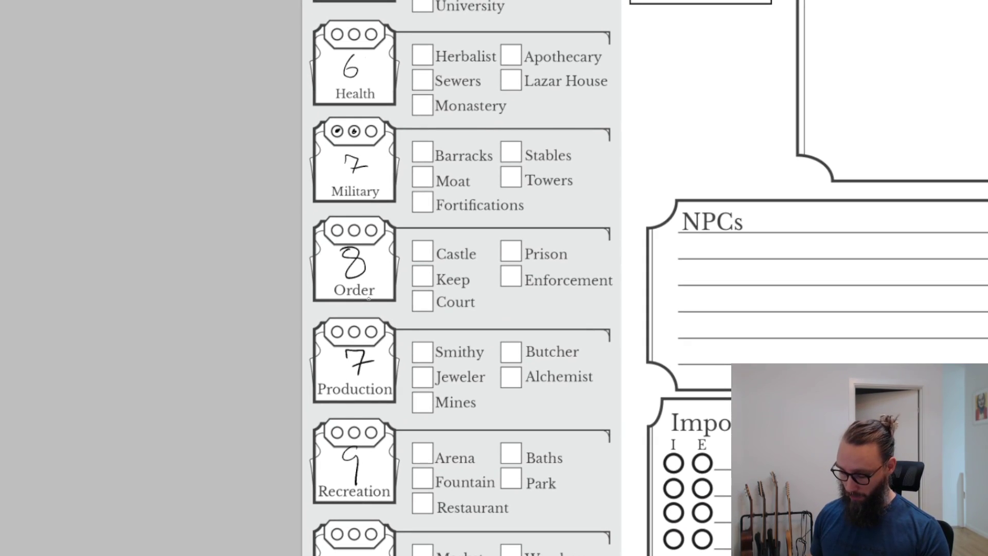
{"action": "mouse_move", "coordinate": [360, 260]}
{"action": "left_mouse_down"}
{"action": "mouse_move", "coordinate": [346, 268]}
{"action": "mouse_move", "coordinate": [355, 248]}
{"action": "mouse_move", "coordinate": [356, 273]}
{"action": "left_mouse_up"}
{"action": "left_click_drag", "start_coordinate": [333, 324], "coordinate": [310, 221]}
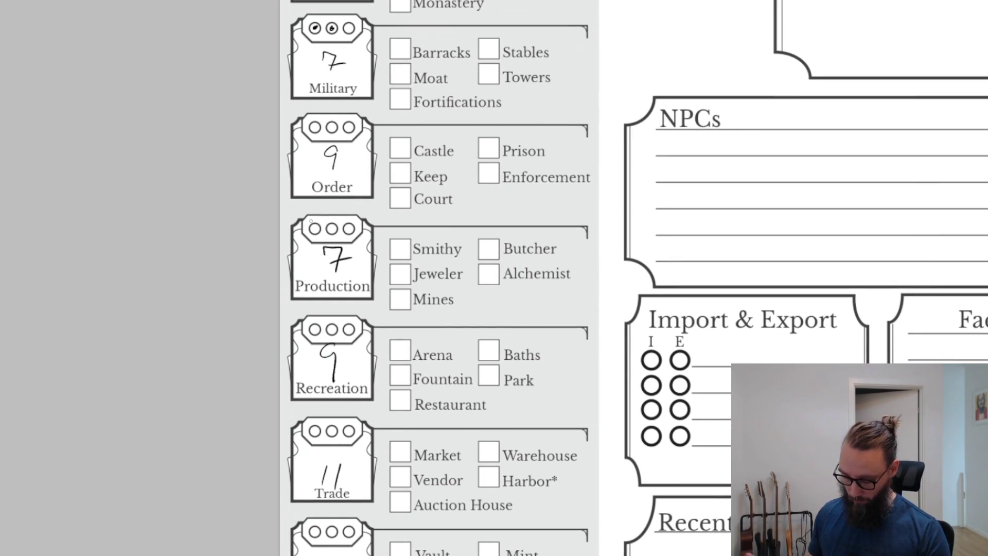
Fill in the first two circles above the Production score and replace the handwritten Trade score with 12
{"action": "left_click_drag", "start_coordinate": [311, 227], "coordinate": [332, 230]}
{"action": "scroll", "coordinate": [372, 225], "scroll_direction": "down", "scroll_amount": 5}
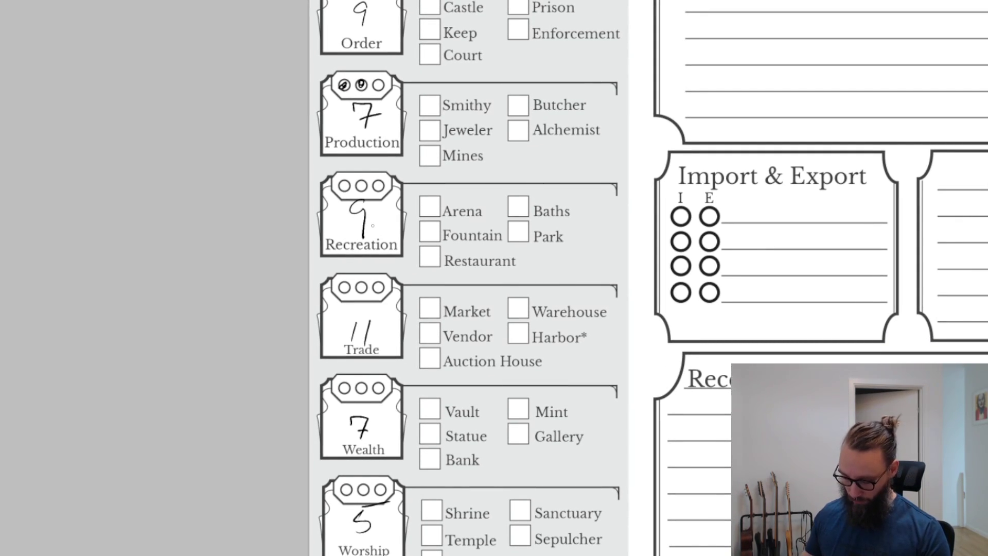
{"action": "left_click", "coordinate": [368, 329]}
{"action": "left_click_drag", "start_coordinate": [368, 323], "coordinate": [380, 336]}
{"action": "scroll", "coordinate": [365, 330], "scroll_direction": "down", "scroll_amount": 3}
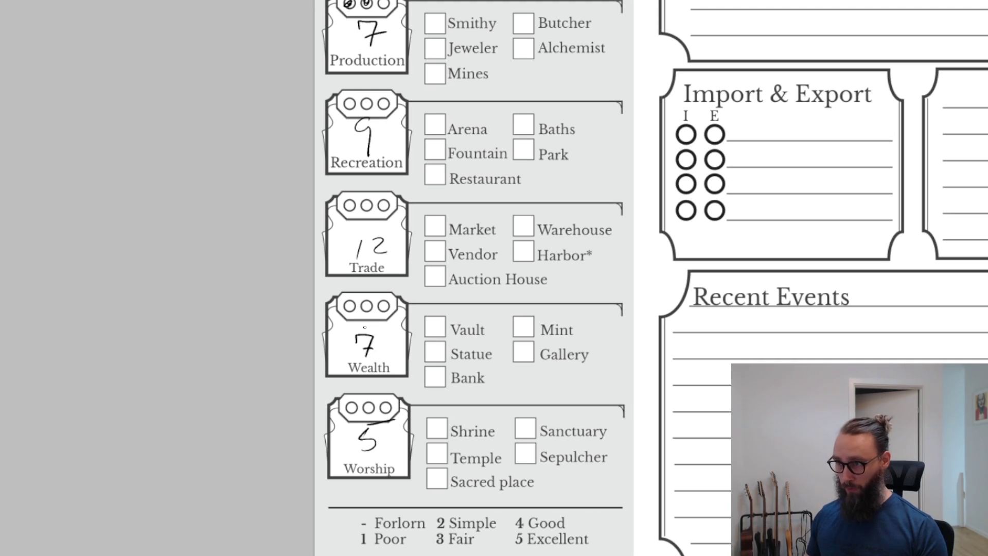
Replace the handwritten Wealth score with 8 and fill in the first circle above the Worship score
{"action": "mouse_move", "coordinate": [370, 355]}
{"action": "left_mouse_down"}
{"action": "mouse_move", "coordinate": [363, 329]}
{"action": "mouse_move", "coordinate": [368, 347]}
{"action": "mouse_move", "coordinate": [370, 334]}
{"action": "left_mouse_up"}
{"action": "scroll", "coordinate": [415, 461], "scroll_direction": "down", "scroll_amount": 2}
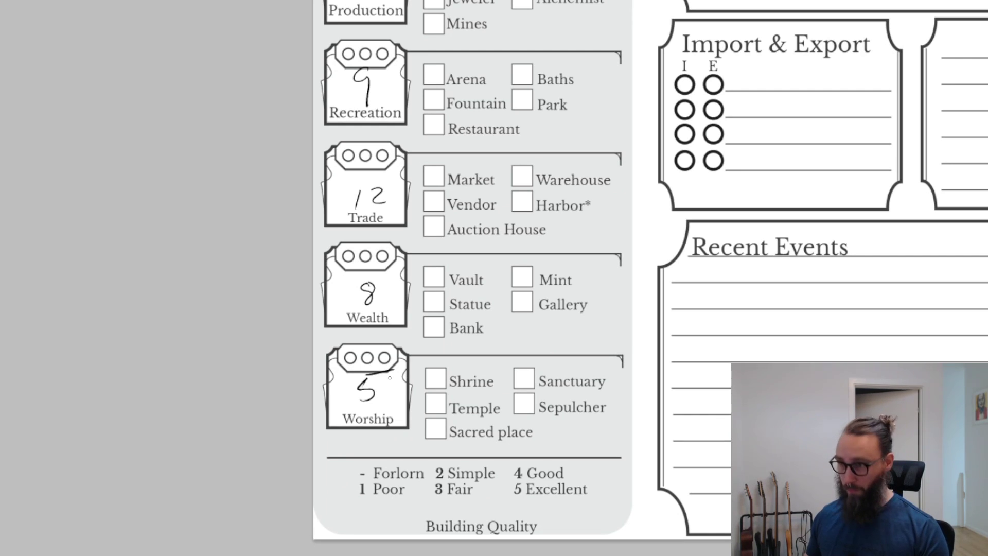
{"action": "left_click_drag", "start_coordinate": [351, 358], "coordinate": [353, 356]}
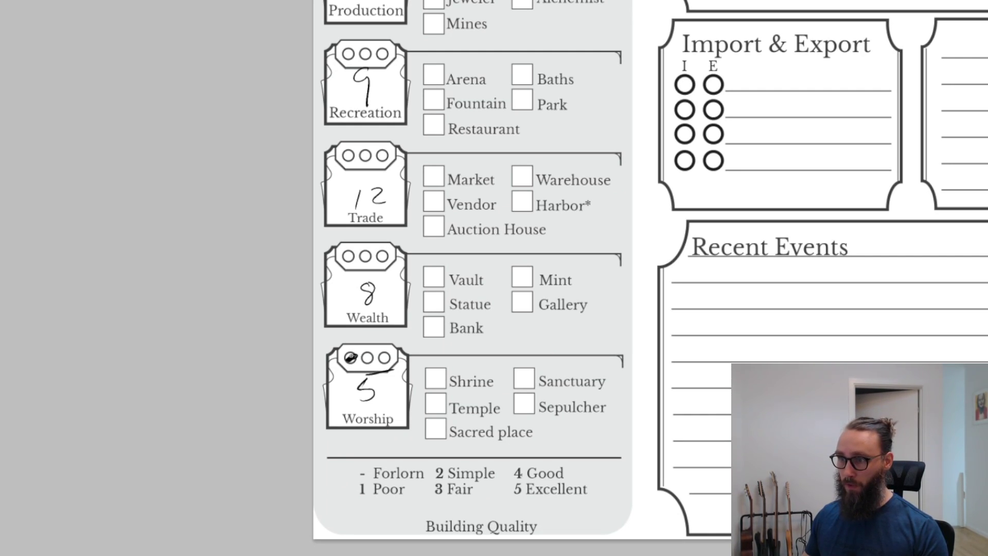
Handwrite "River" on the upper line of the Terrain box in the sheet's header
{"action": "scroll", "coordinate": [604, 275], "scroll_direction": "down", "scroll_amount": 3}
{"action": "scroll", "coordinate": [519, 284], "scroll_direction": "down", "scroll_amount": 2}
{"action": "scroll", "coordinate": [438, 285], "scroll_direction": "right", "scroll_amount": 5}
{"action": "scroll", "coordinate": [437, 286], "scroll_direction": "up", "scroll_amount": 3}
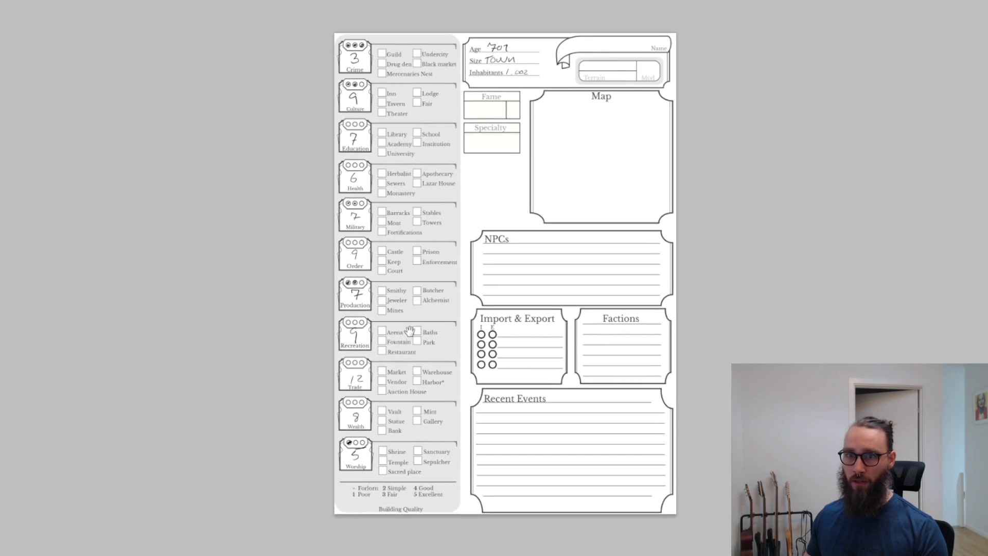
{"action": "scroll", "coordinate": [352, 288], "scroll_direction": "up", "scroll_amount": 3}
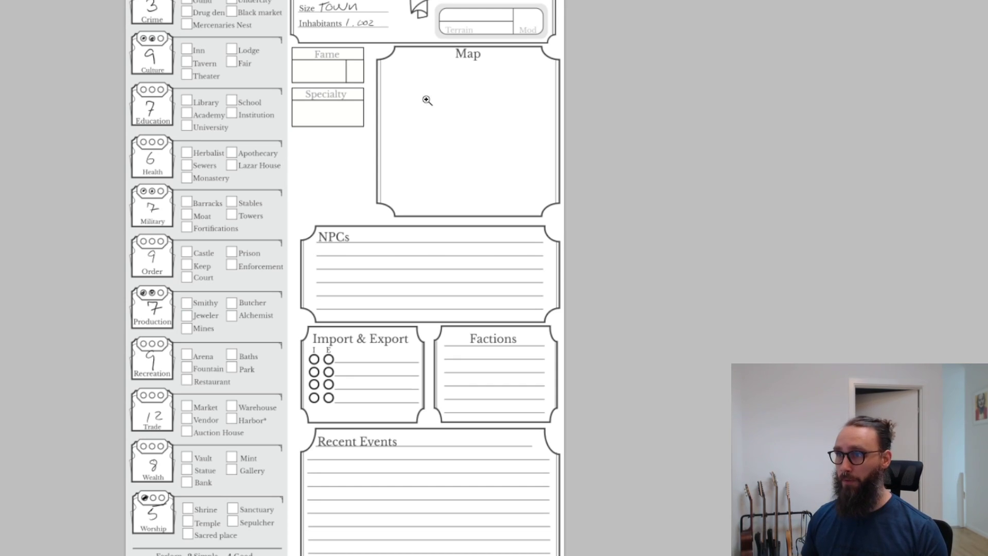
{"action": "scroll", "coordinate": [479, 25], "scroll_direction": "up", "scroll_amount": 5}
{"action": "left_click_drag", "start_coordinate": [527, 170], "coordinate": [575, 281]}
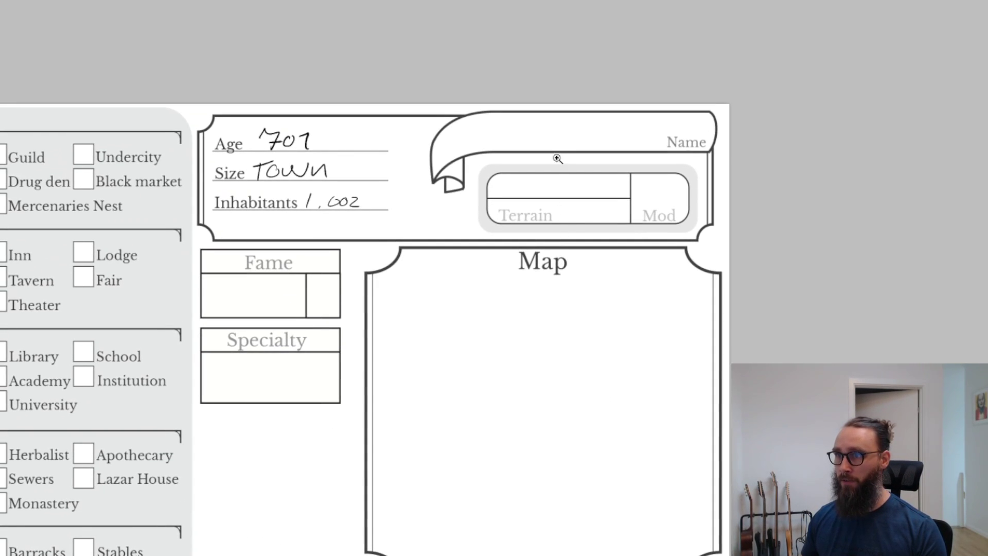
{"action": "mouse_move", "coordinate": [515, 179]}
{"action": "left_mouse_down"}
{"action": "mouse_move", "coordinate": [512, 198]}
{"action": "mouse_move", "coordinate": [539, 183]}
{"action": "mouse_move", "coordinate": [553, 197]}
{"action": "left_mouse_up"}
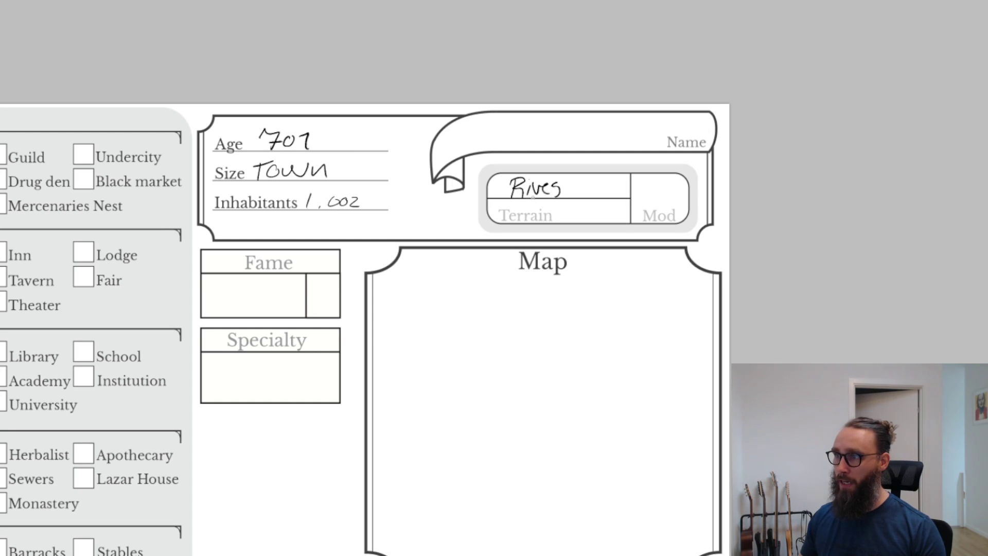
Replace the handwritten Crime score with 7
{"action": "left_click_drag", "start_coordinate": [451, 261], "coordinate": [508, 228]}
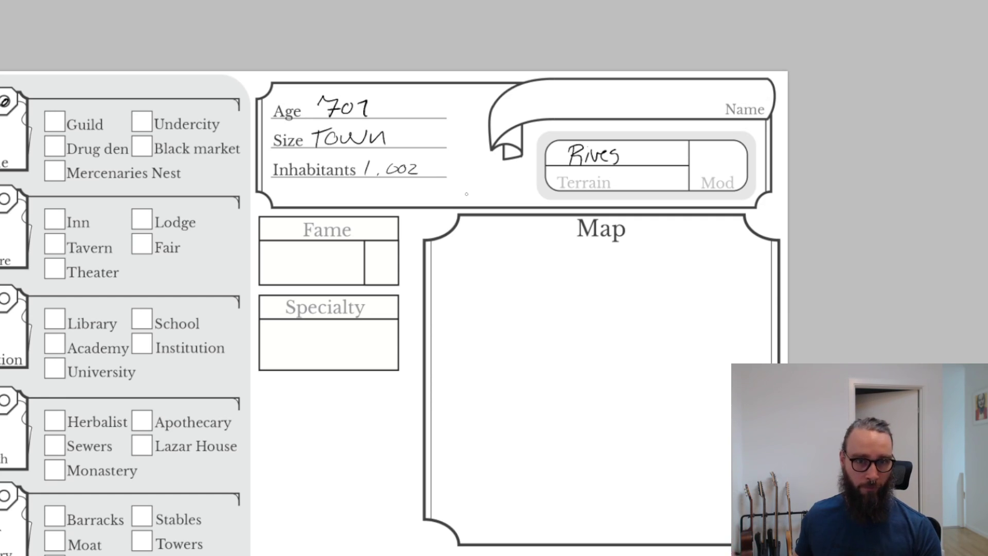
{"action": "left_click_drag", "start_coordinate": [570, 286], "coordinate": [573, 286]}
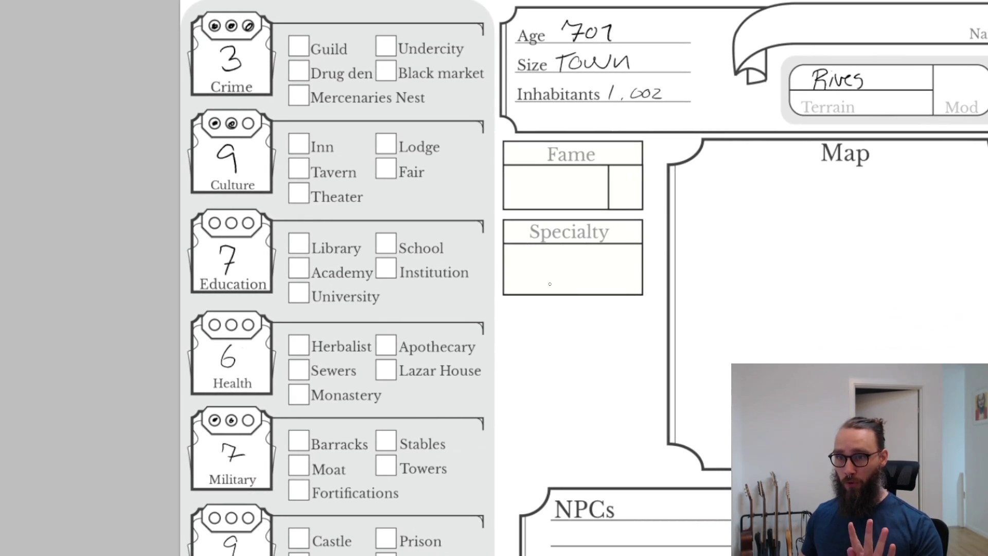
{"action": "left_click_drag", "start_coordinate": [393, 410], "coordinate": [434, 400]}
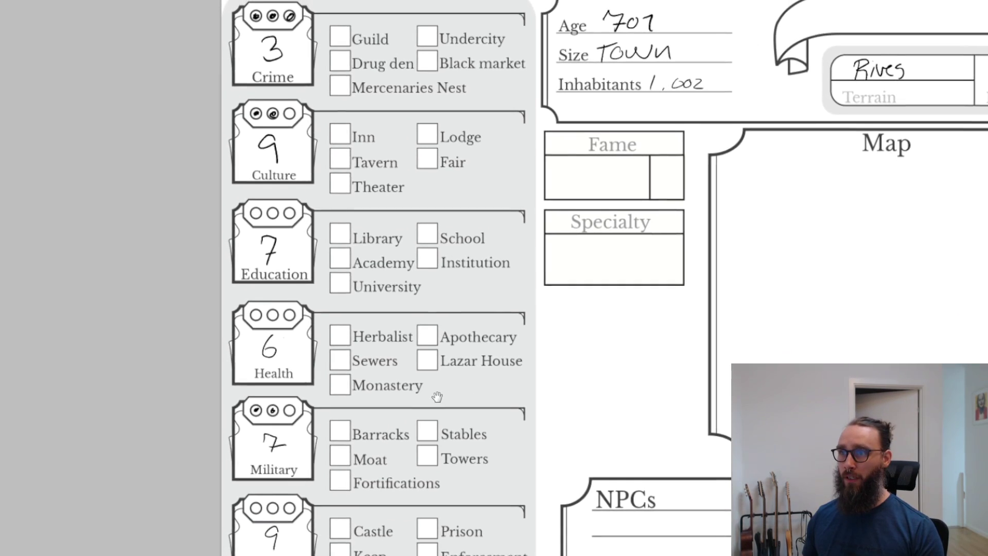
{"action": "mouse_move", "coordinate": [250, 46]}
{"action": "left_mouse_down"}
{"action": "mouse_move", "coordinate": [275, 55]}
{"action": "mouse_move", "coordinate": [276, 44]}
{"action": "mouse_move", "coordinate": [268, 41]}
{"action": "mouse_move", "coordinate": [279, 67]}
{"action": "mouse_move", "coordinate": [292, 55]}
{"action": "left_mouse_up"}
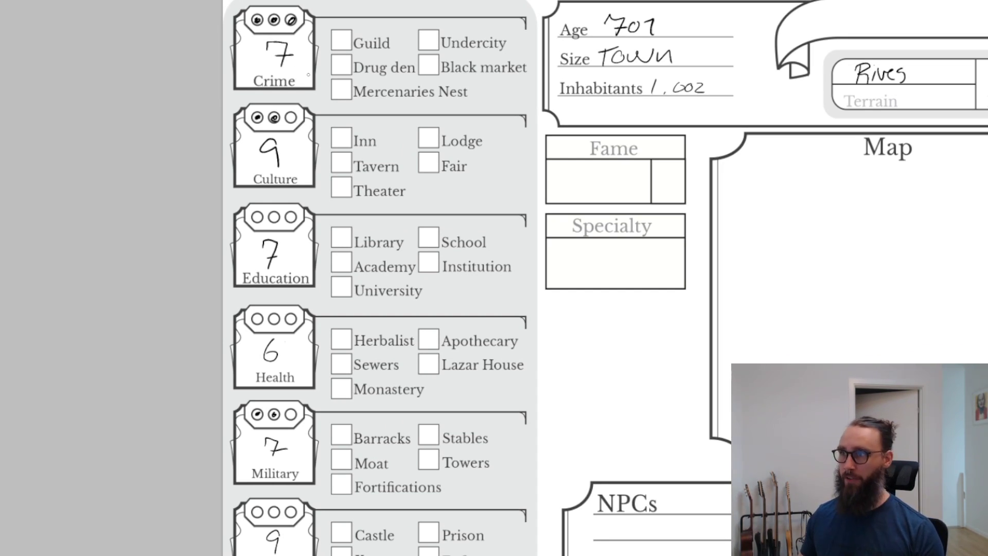
Handwrite "Small islands" on the lower line of the Terrain box
{"action": "scroll", "coordinate": [781, 281], "scroll_direction": "right", "scroll_amount": 5}
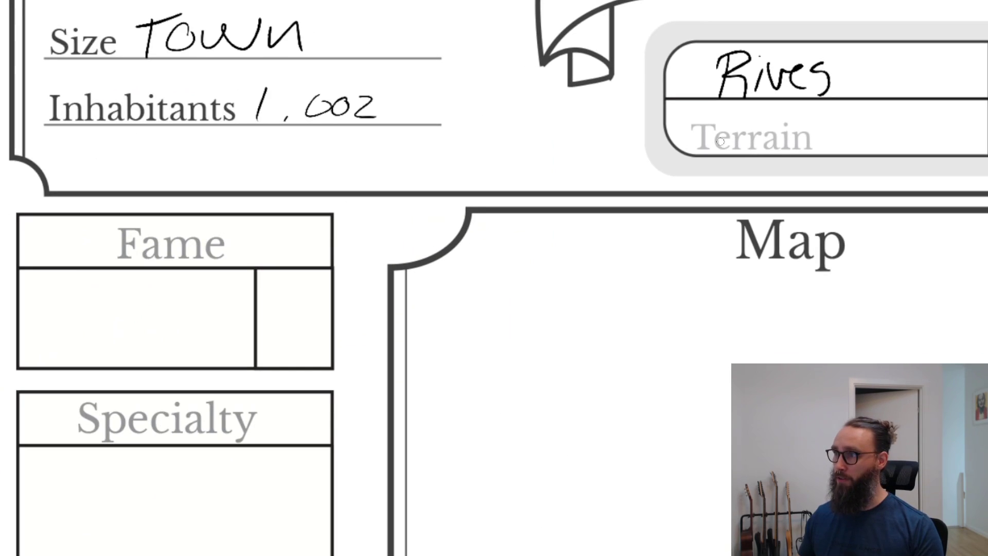
{"action": "mouse_move", "coordinate": [736, 97]}
{"action": "left_mouse_down"}
{"action": "mouse_move", "coordinate": [727, 111]}
{"action": "mouse_move", "coordinate": [772, 140]}
{"action": "mouse_move", "coordinate": [795, 123]}
{"action": "mouse_move", "coordinate": [830, 147]}
{"action": "mouse_move", "coordinate": [879, 126]}
{"action": "mouse_move", "coordinate": [926, 135]}
{"action": "mouse_move", "coordinate": [934, 111]}
{"action": "mouse_move", "coordinate": [945, 141]}
{"action": "left_mouse_up"}
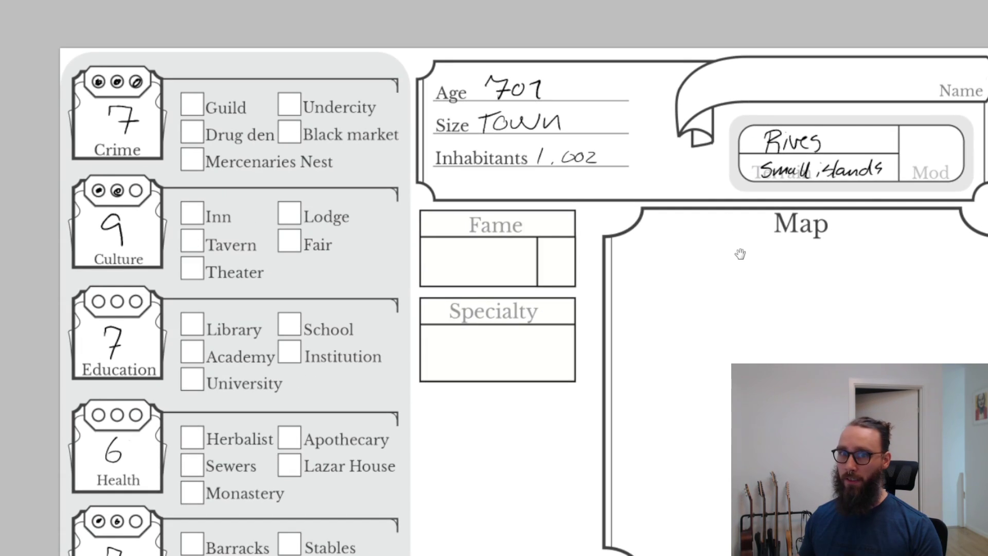
Review the category scores and building checkboxes from Crime down to Trade
{"action": "left_click_drag", "start_coordinate": [740, 254], "coordinate": [633, 218]}
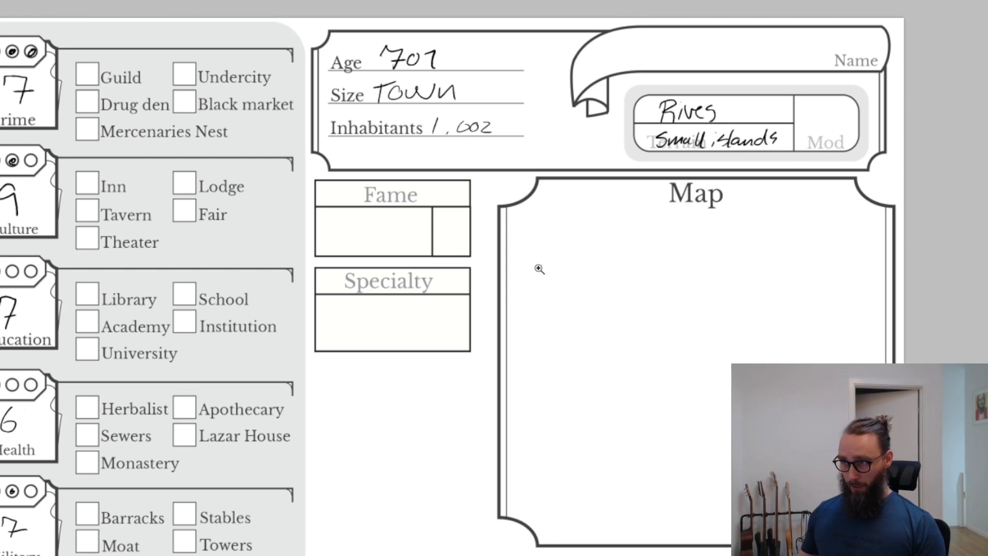
{"action": "scroll", "coordinate": [407, 277], "scroll_direction": "up", "scroll_amount": 1}
{"action": "left_click_drag", "start_coordinate": [293, 277], "coordinate": [477, 344]}
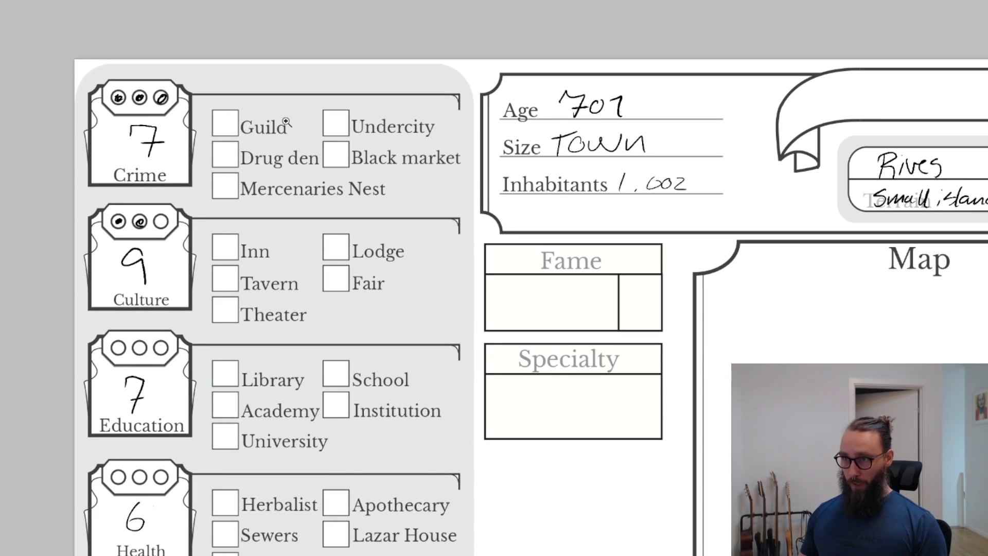
{"action": "scroll", "coordinate": [288, 173], "scroll_direction": "up", "scroll_amount": 1}
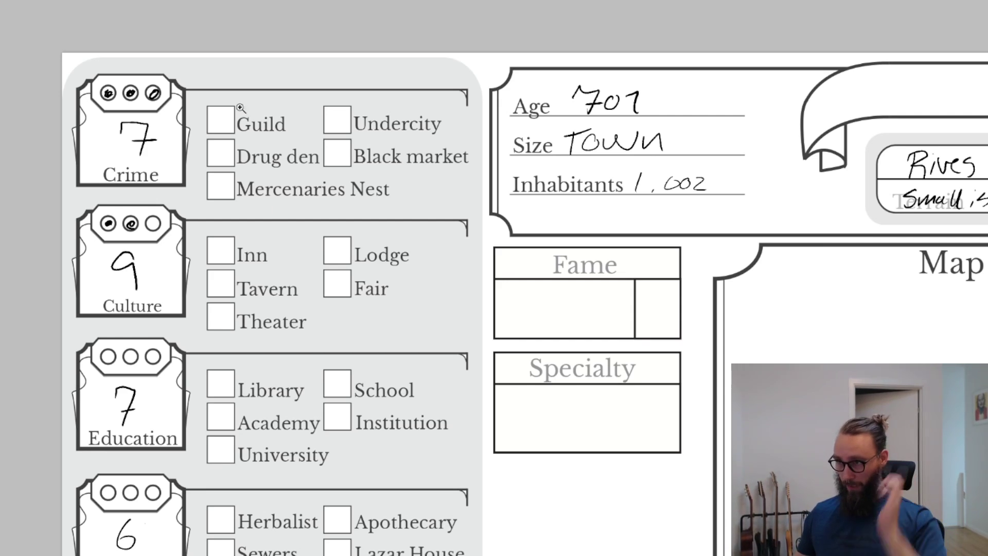
{"action": "left_click_drag", "start_coordinate": [201, 155], "coordinate": [257, 171]}
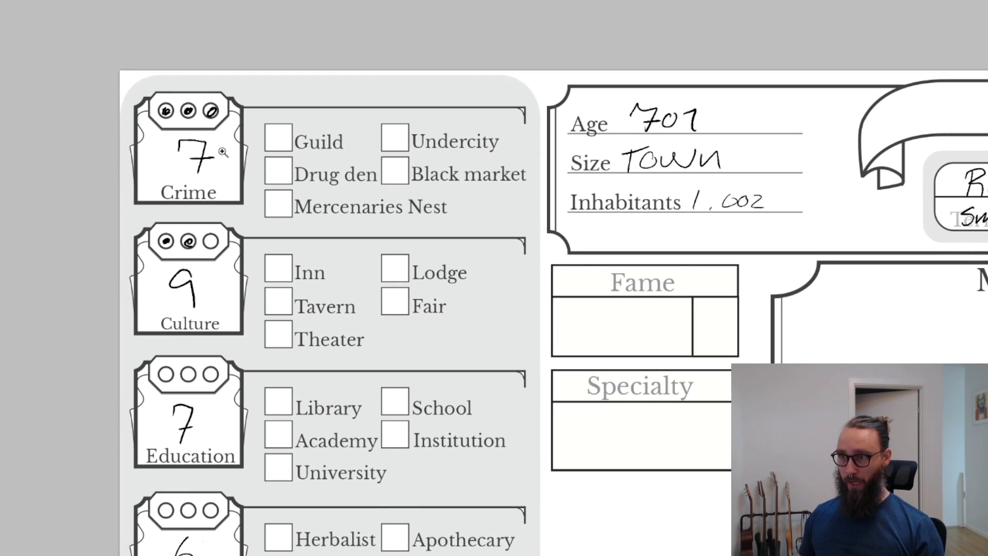
{"action": "scroll", "coordinate": [358, 293], "scroll_direction": "down", "scroll_amount": 8}
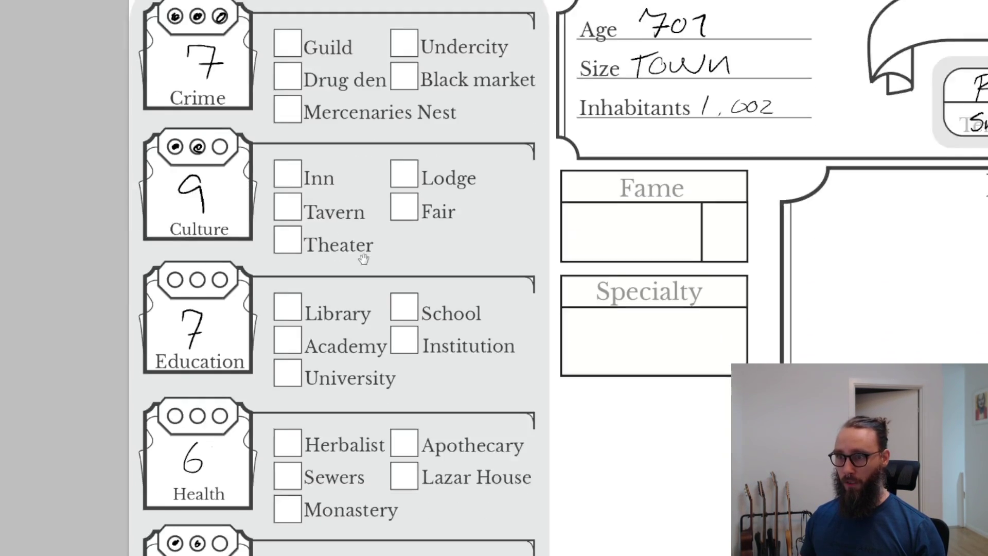
{"action": "scroll", "coordinate": [344, 236], "scroll_direction": "down", "scroll_amount": 6}
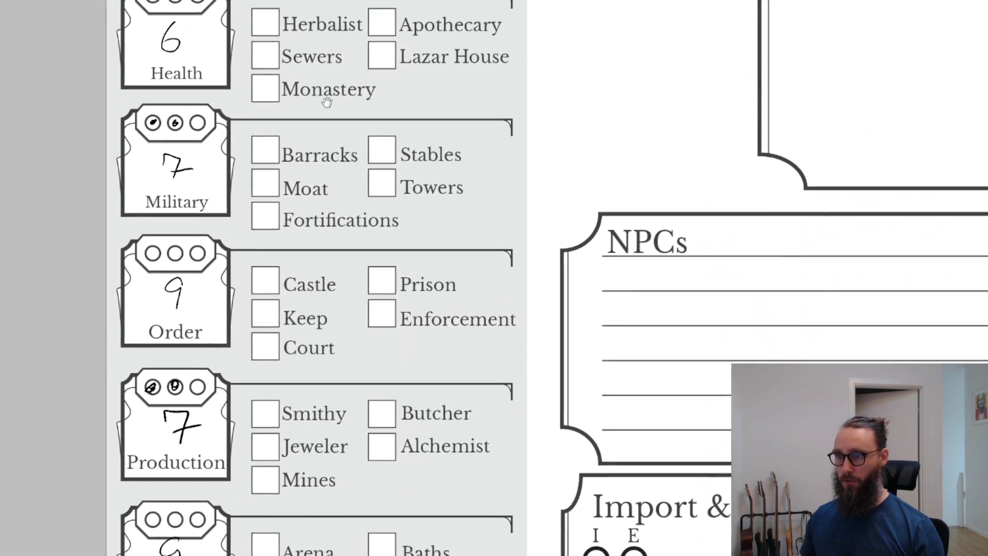
{"action": "scroll", "coordinate": [337, 154], "scroll_direction": "down", "scroll_amount": 2}
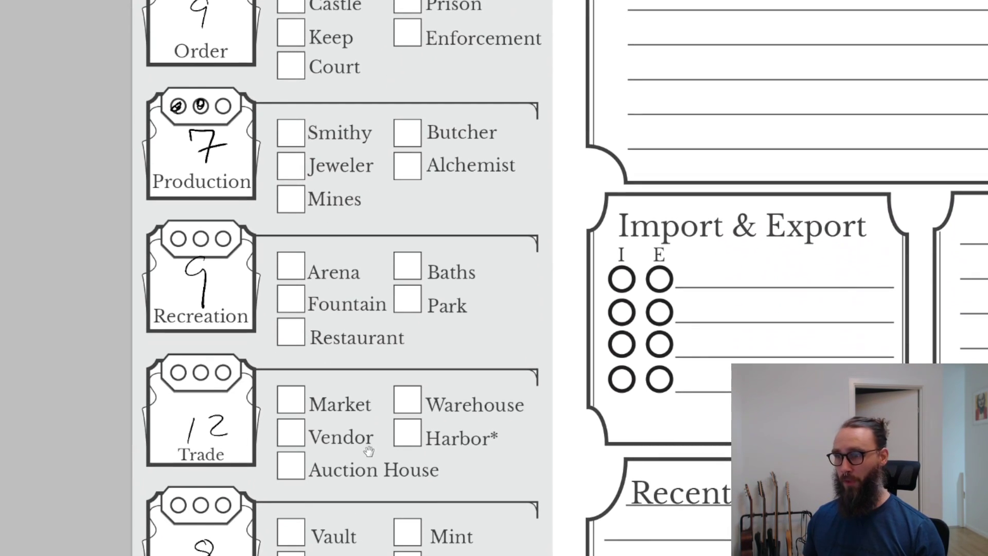
{"action": "scroll", "coordinate": [366, 441], "scroll_direction": "down", "scroll_amount": 1}
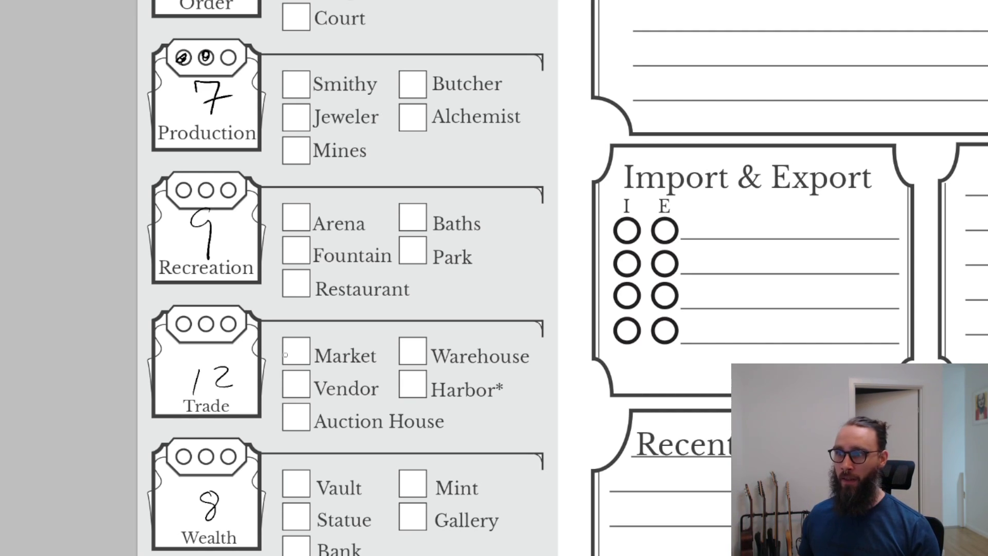
{"action": "mouse_move", "coordinate": [540, 349]}
{"action": "left_mouse_down"}
{"action": "mouse_move", "coordinate": [313, 356]}
{"action": "mouse_move", "coordinate": [465, 412]}
{"action": "mouse_move", "coordinate": [400, 335]}
{"action": "left_mouse_up"}
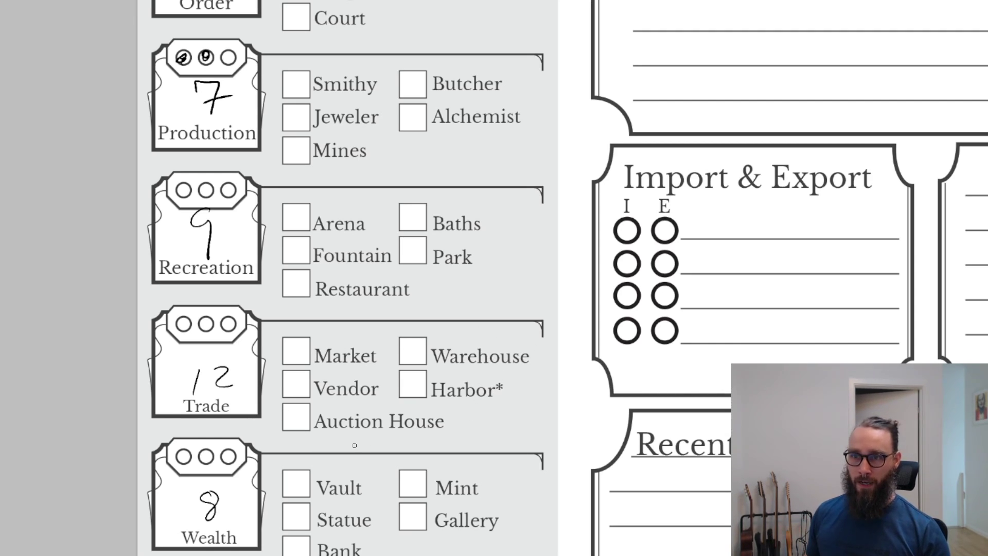
{"action": "mouse_move", "coordinate": [286, 349]}
{"action": "left_mouse_down"}
{"action": "mouse_move", "coordinate": [295, 344]}
{"action": "mouse_move", "coordinate": [290, 361]}
{"action": "mouse_move", "coordinate": [304, 360]}
{"action": "left_mouse_up"}
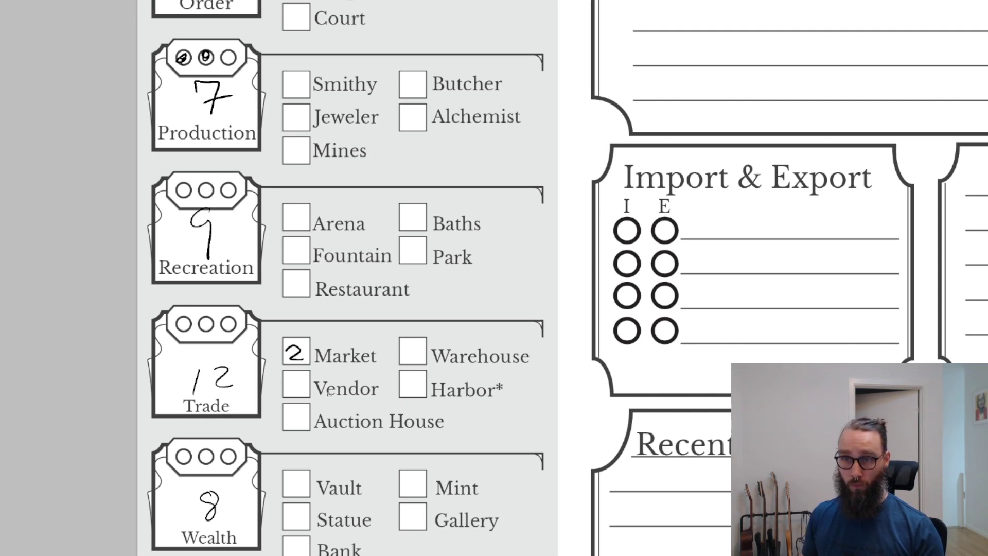
{"action": "scroll", "coordinate": [487, 472], "scroll_direction": "down", "scroll_amount": 6}
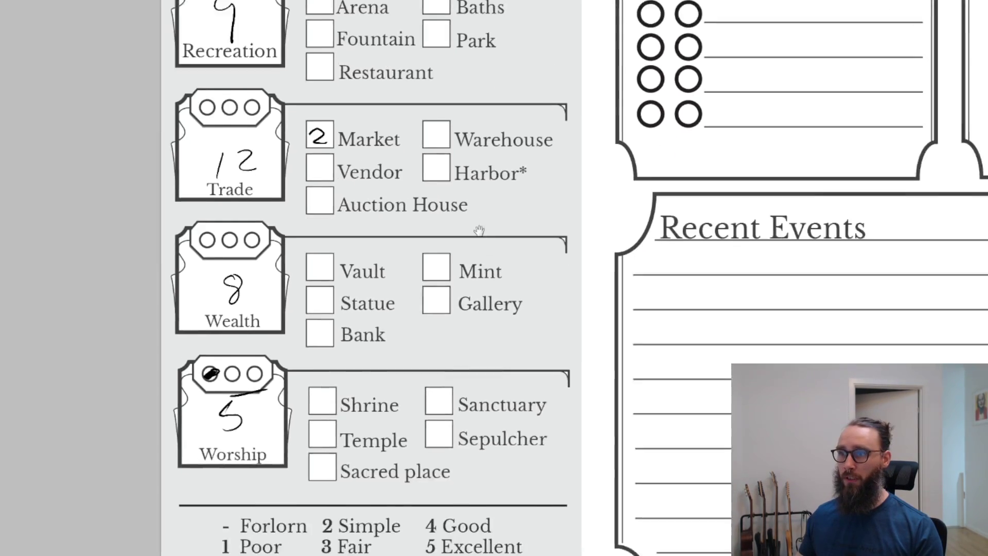
{"action": "left_click_drag", "start_coordinate": [393, 424], "coordinate": [363, 418]}
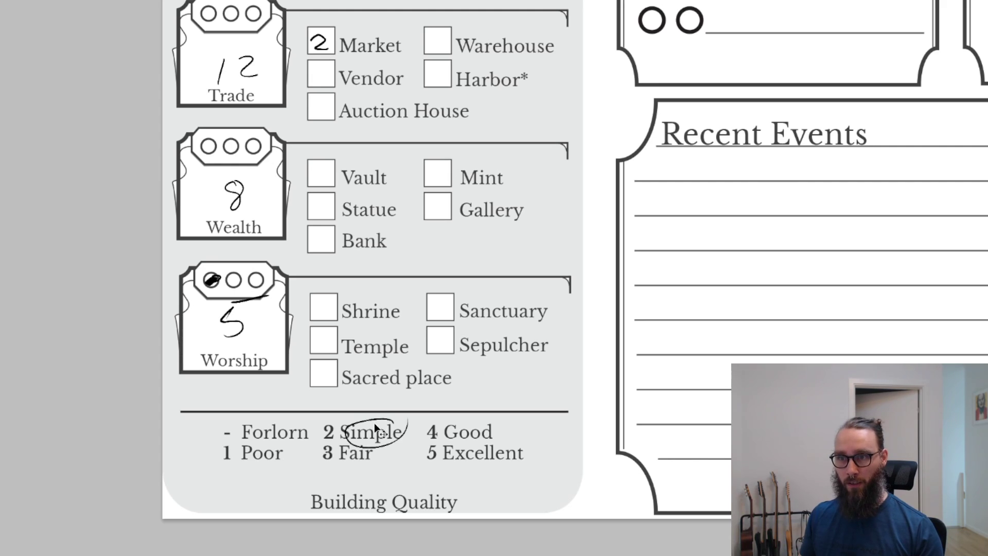
{"action": "left_click_drag", "start_coordinate": [386, 110], "coordinate": [420, 276]}
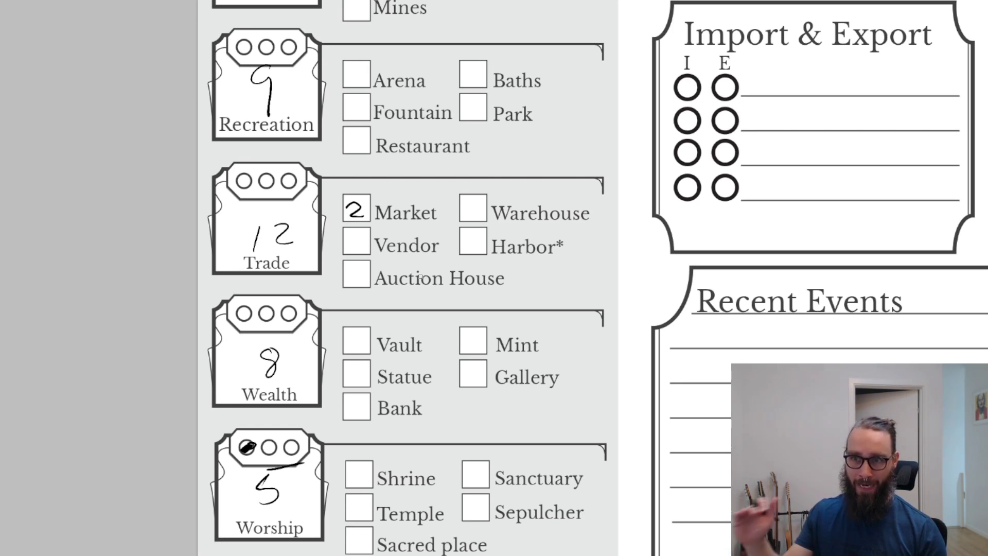
{"action": "mouse_move", "coordinate": [345, 203]}
{"action": "left_mouse_down"}
{"action": "mouse_move", "coordinate": [362, 216]}
{"action": "mouse_move", "coordinate": [355, 209]}
{"action": "left_mouse_up"}
Handwrite the Trade building qualities: 5 in the Market box and 1 in the Auction House box
{"action": "scroll", "coordinate": [457, 277], "scroll_direction": "down", "scroll_amount": 3}
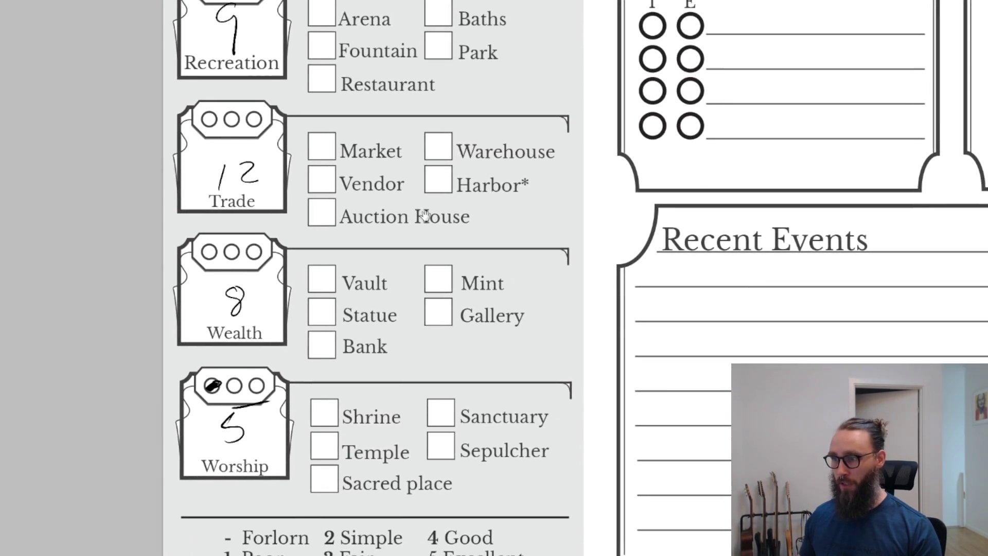
{"action": "mouse_move", "coordinate": [342, 122]}
{"action": "left_mouse_down"}
{"action": "mouse_move", "coordinate": [337, 139]}
{"action": "mouse_move", "coordinate": [356, 119]}
{"action": "left_mouse_up"}
{"action": "left_click_drag", "start_coordinate": [450, 175], "coordinate": [509, 221]}
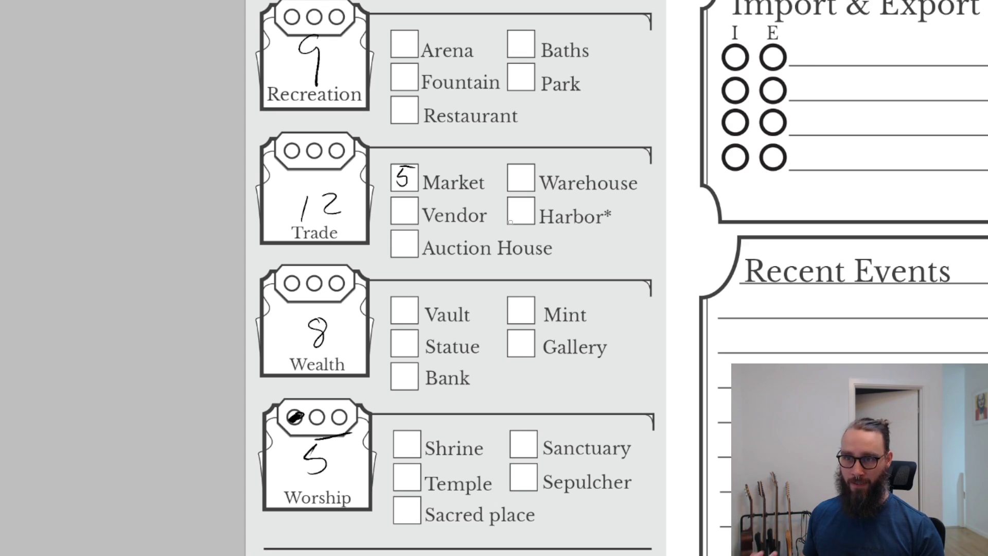
{"action": "mouse_move", "coordinate": [397, 241]}
{"action": "left_mouse_down"}
{"action": "mouse_move", "coordinate": [403, 235]}
{"action": "mouse_move", "coordinate": [404, 251]}
{"action": "left_mouse_up"}
{"action": "left_click_drag", "start_coordinate": [453, 311], "coordinate": [391, 318]}
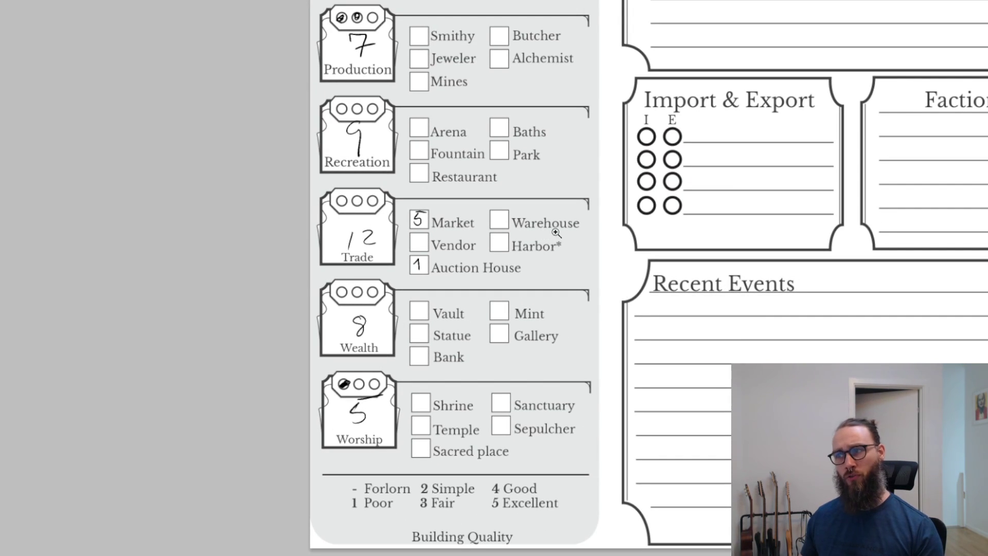
{"action": "scroll", "coordinate": [549, 233], "scroll_direction": "down", "scroll_amount": 5}
{"action": "left_click_drag", "start_coordinate": [534, 190], "coordinate": [514, 370]}
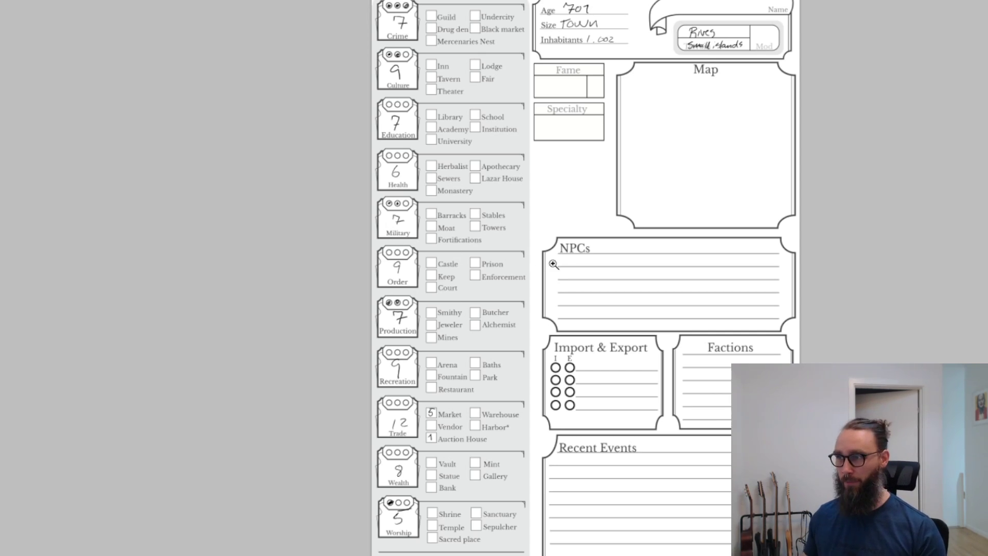
{"action": "left_click_drag", "start_coordinate": [573, 170], "coordinate": [570, 208]}
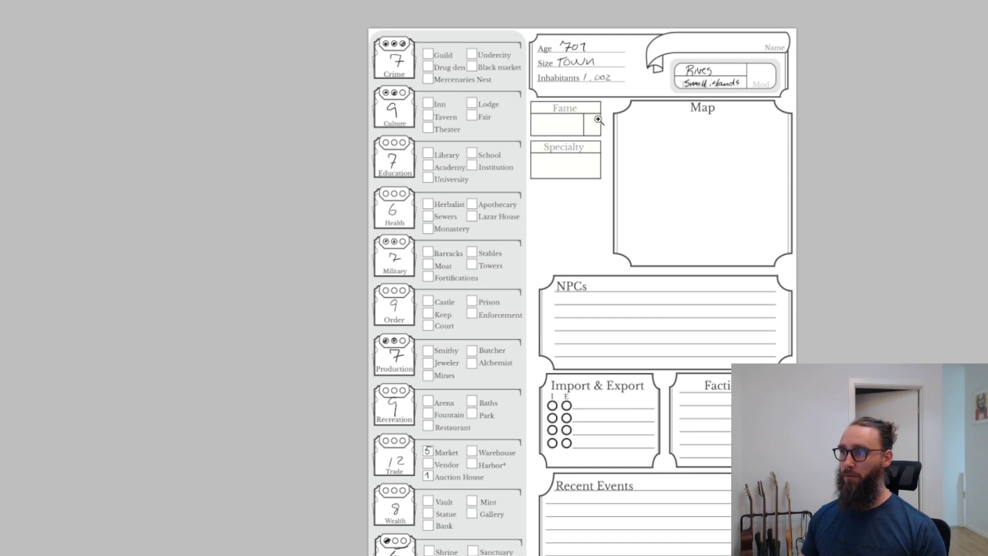
{"action": "scroll", "coordinate": [591, 113], "scroll_direction": "up", "scroll_amount": 1}
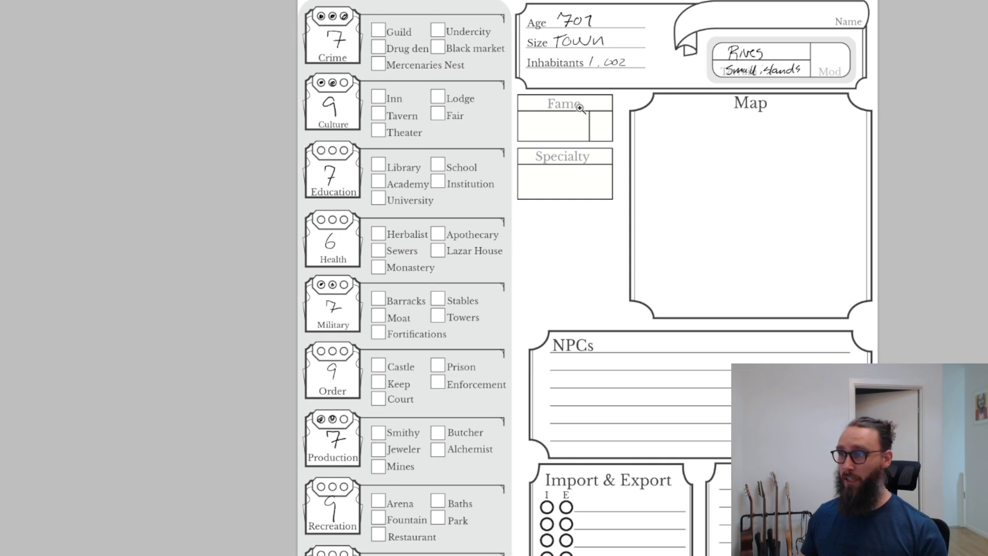
Handwrite "Industrial" in the Specialty box
{"action": "left_click", "coordinate": [564, 130]}
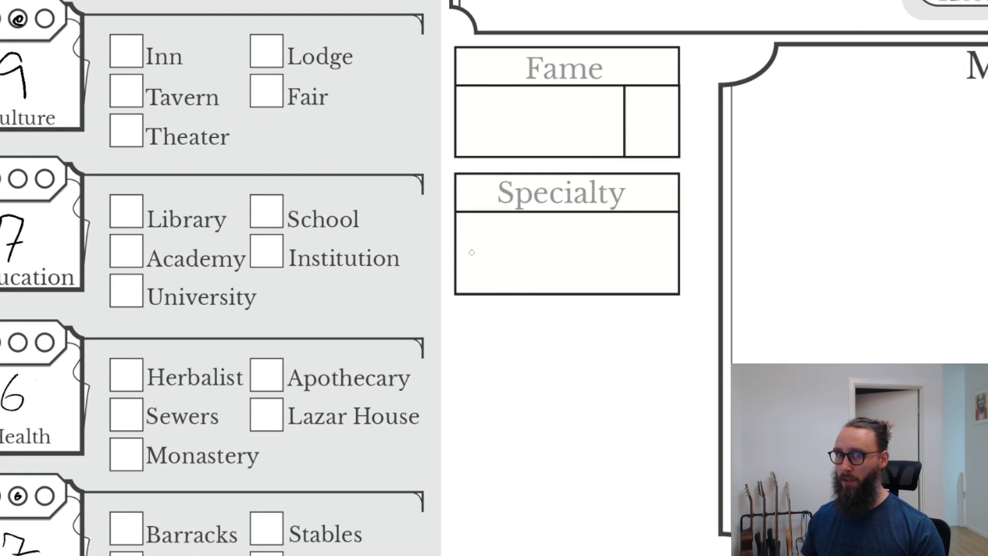
{"action": "mouse_move", "coordinate": [474, 237]}
{"action": "left_mouse_down"}
{"action": "mouse_move", "coordinate": [471, 273]}
{"action": "mouse_move", "coordinate": [487, 236]}
{"action": "left_mouse_up"}
{"action": "mouse_move", "coordinate": [462, 278]}
{"action": "left_mouse_down"}
{"action": "mouse_move", "coordinate": [530, 267]}
{"action": "mouse_move", "coordinate": [549, 251]}
{"action": "mouse_move", "coordinate": [556, 270]}
{"action": "mouse_move", "coordinate": [574, 242]}
{"action": "mouse_move", "coordinate": [602, 275]}
{"action": "left_mouse_up"}
Replace the handwritten Wealth score with 9
{"action": "scroll", "coordinate": [651, 291], "scroll_direction": "down", "scroll_amount": 3}
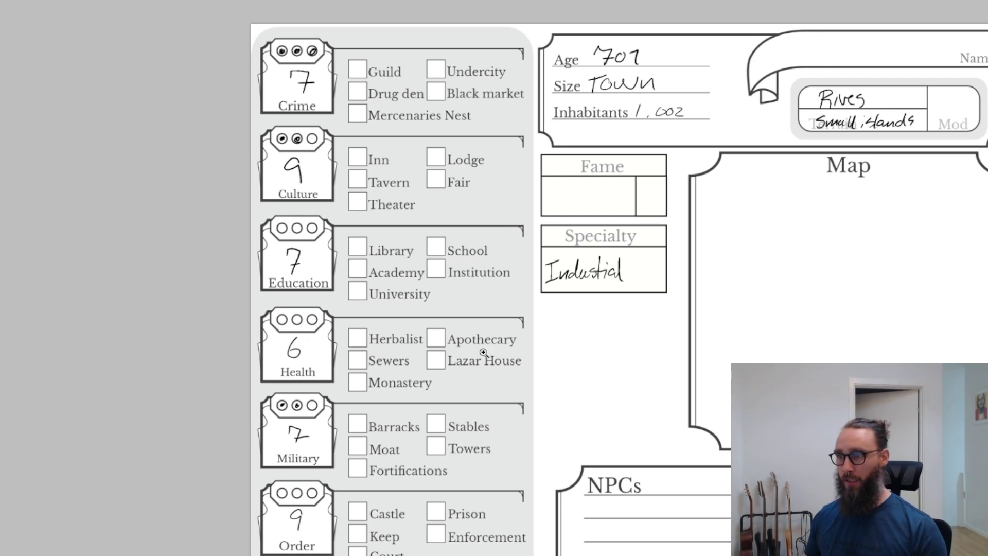
{"action": "scroll", "coordinate": [415, 148], "scroll_direction": "down", "scroll_amount": 5}
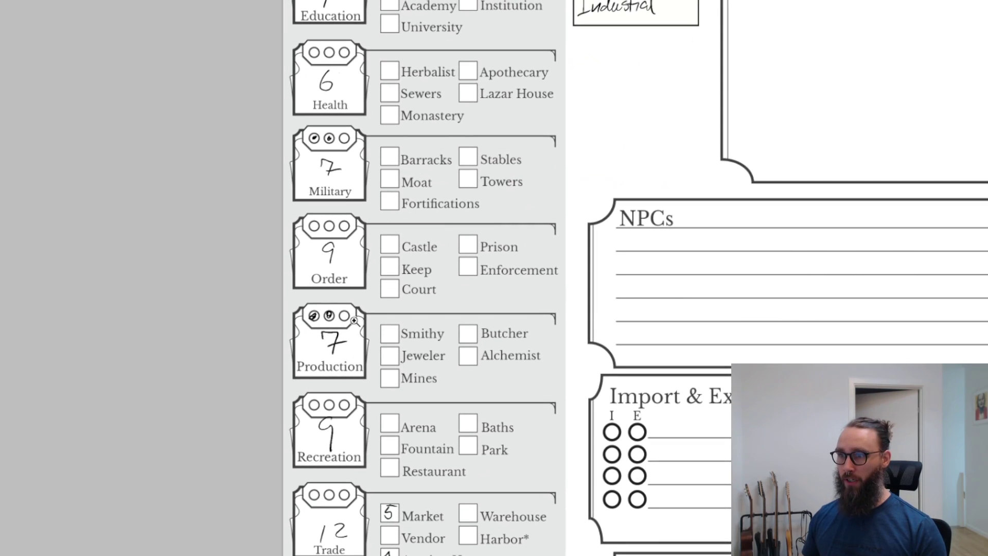
{"action": "scroll", "coordinate": [373, 335], "scroll_direction": "down", "scroll_amount": 1}
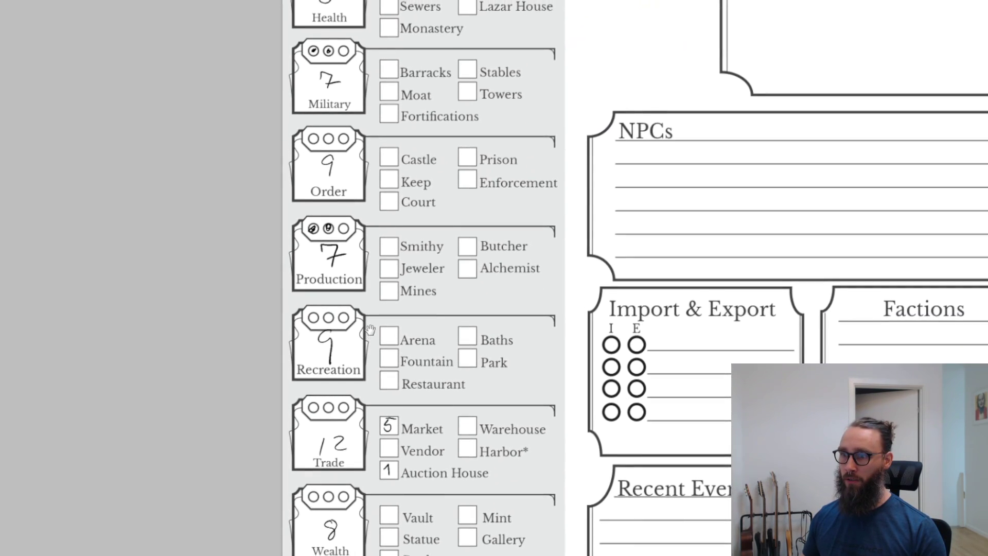
{"action": "scroll", "coordinate": [373, 334], "scroll_direction": "down", "scroll_amount": 2}
{"action": "right_click", "coordinate": [369, 259]}
{"action": "left_click", "coordinate": [346, 384]}
{"action": "left_click_drag", "start_coordinate": [356, 380], "coordinate": [362, 382]}
{"action": "mouse_move", "coordinate": [335, 416]}
{"action": "left_mouse_down"}
{"action": "mouse_move", "coordinate": [323, 441]}
{"action": "mouse_move", "coordinate": [318, 423]}
{"action": "mouse_move", "coordinate": [326, 432]}
{"action": "left_mouse_up"}
{"action": "key", "text": "b"}
{"action": "left_click_drag", "start_coordinate": [453, 433], "coordinate": [454, 397]}
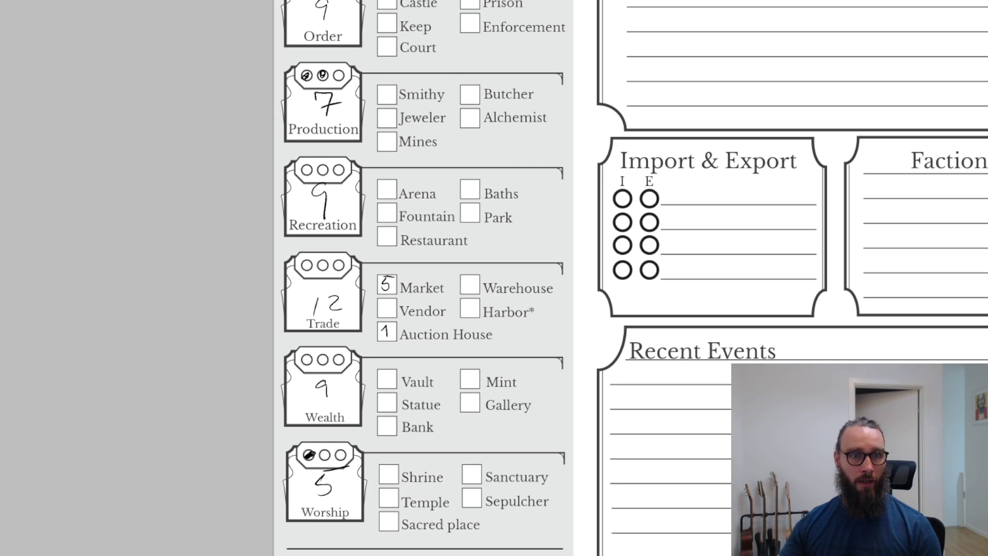
Replace the handwritten Health score with 5
{"action": "scroll", "coordinate": [447, 295], "scroll_direction": "up", "scroll_amount": 5}
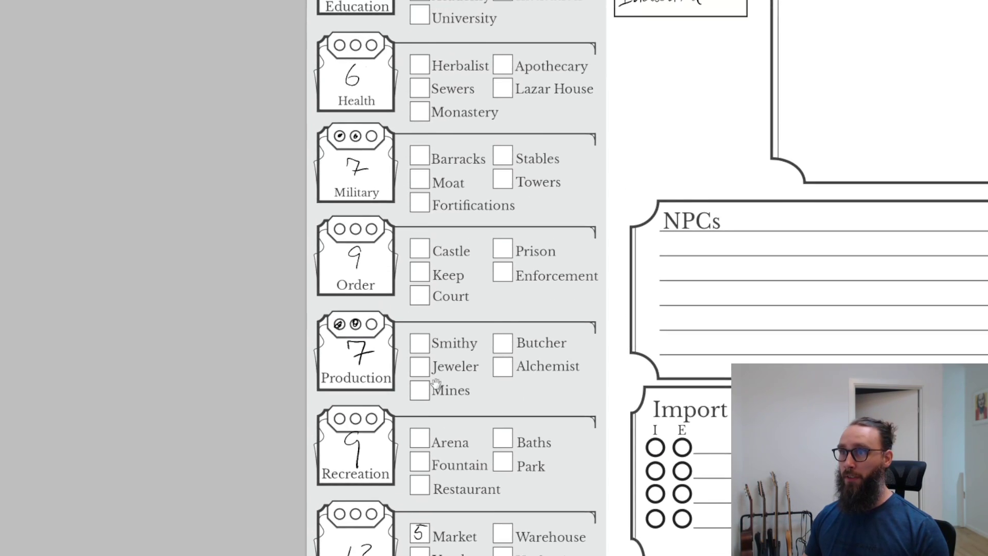
{"action": "mouse_move", "coordinate": [355, 69]}
{"action": "left_mouse_down"}
{"action": "mouse_move", "coordinate": [361, 93]}
{"action": "mouse_move", "coordinate": [358, 72]}
{"action": "mouse_move", "coordinate": [350, 88]}
{"action": "left_mouse_up"}
{"action": "left_click_drag", "start_coordinate": [352, 66], "coordinate": [364, 65]}
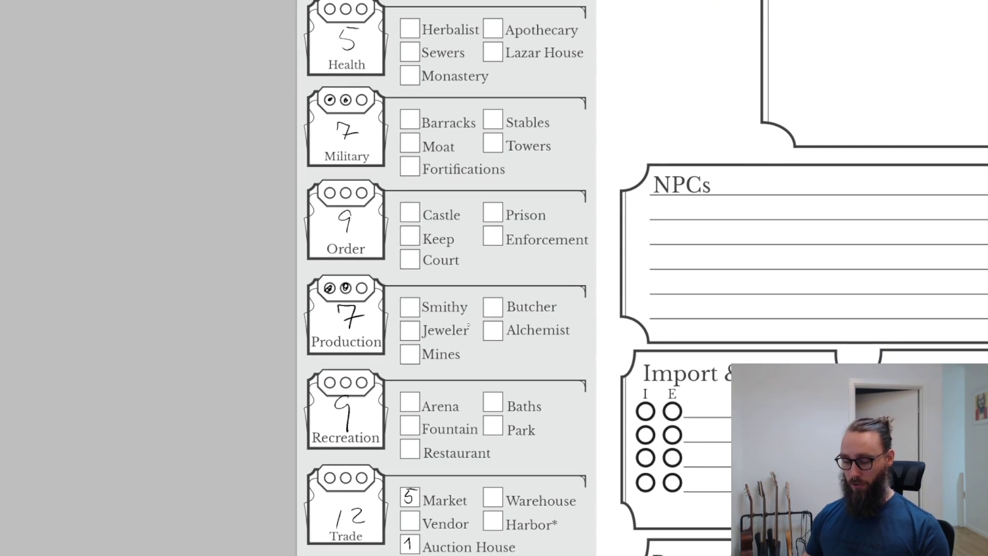
Handwrite +1 in the Recreation category's Baths box and in the Culture category's Inn box
{"action": "mouse_move", "coordinate": [495, 395]}
{"action": "left_mouse_down"}
{"action": "mouse_move", "coordinate": [482, 393]}
{"action": "mouse_move", "coordinate": [500, 411]}
{"action": "left_mouse_up"}
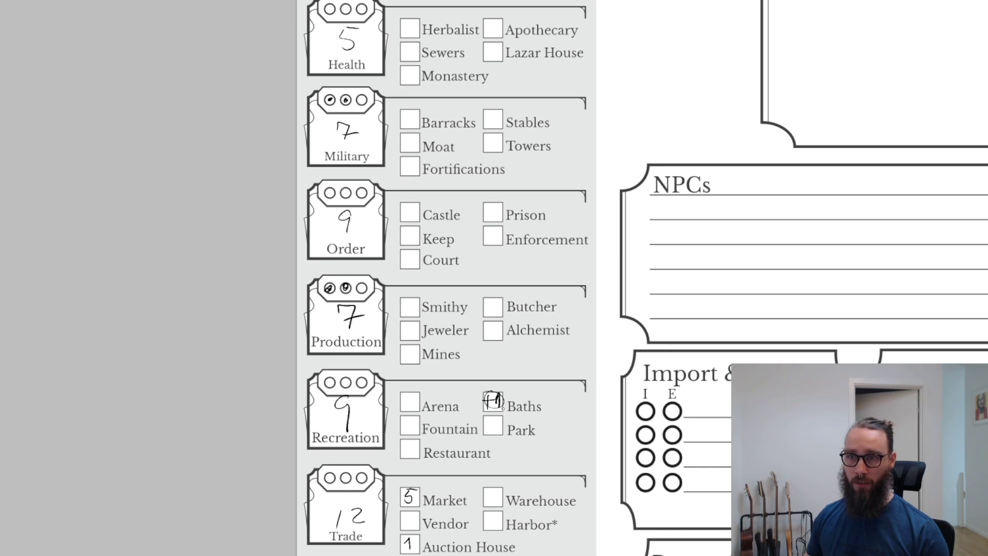
{"action": "left_click_drag", "start_coordinate": [438, 181], "coordinate": [433, 481]}
{"action": "mouse_move", "coordinate": [399, 114]}
{"action": "left_mouse_down"}
{"action": "mouse_move", "coordinate": [408, 113]}
{"action": "mouse_move", "coordinate": [403, 127]}
{"action": "mouse_move", "coordinate": [413, 123]}
{"action": "left_mouse_up"}
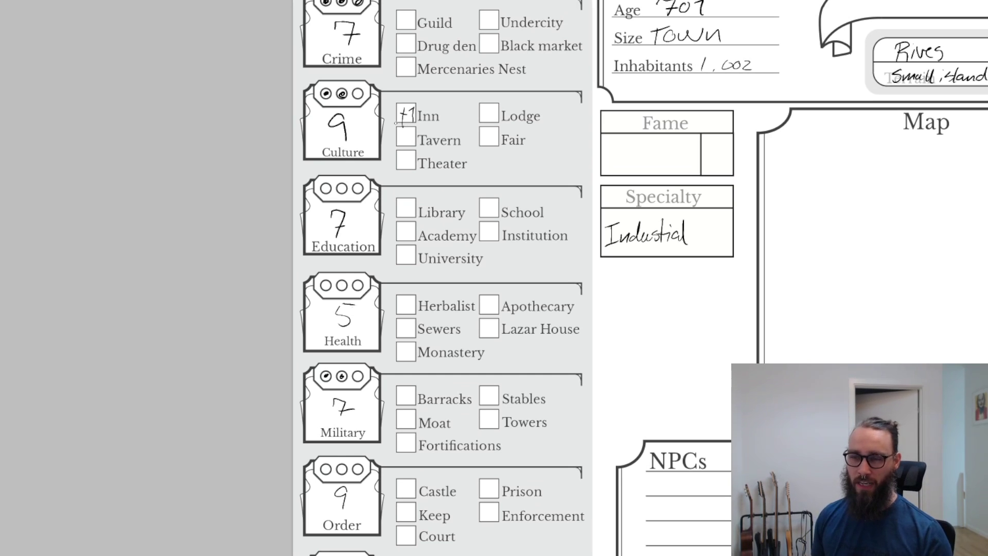
Erase the handwritten entry in the Inn box and write 5 there
{"action": "key", "text": "e"}
{"action": "left_click_drag", "start_coordinate": [412, 114], "coordinate": [410, 113]}
{"action": "key", "text": "b"}
{"action": "left_click_drag", "start_coordinate": [409, 107], "coordinate": [403, 117]}
{"action": "key", "text": "e"}
{"action": "key", "text": "b"}
{"action": "left_click_drag", "start_coordinate": [404, 108], "coordinate": [410, 107]}
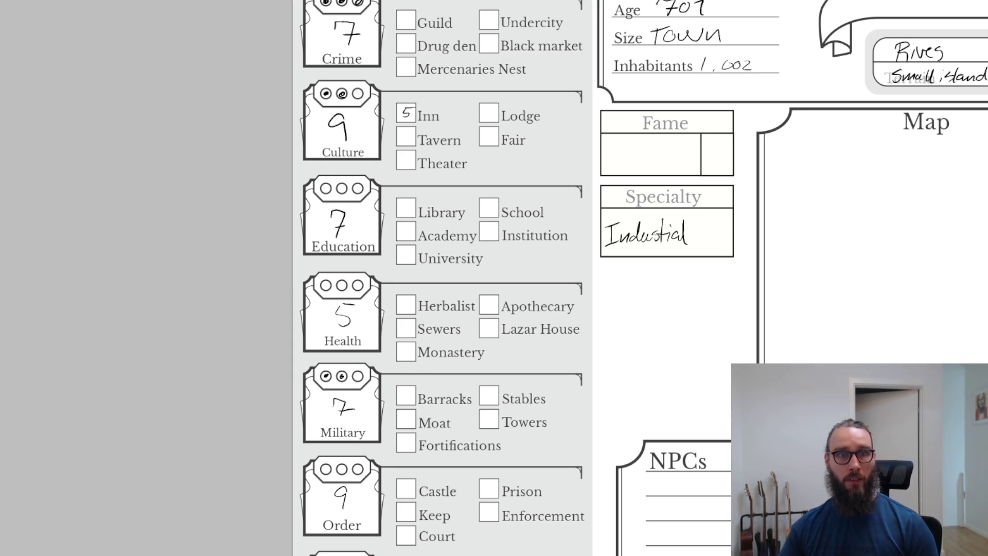
Scribble a placeholder stroke on the NPCs lines and draw a large oval over the Import & Export lines
{"action": "left_click_drag", "start_coordinate": [735, 373], "coordinate": [521, 227]}
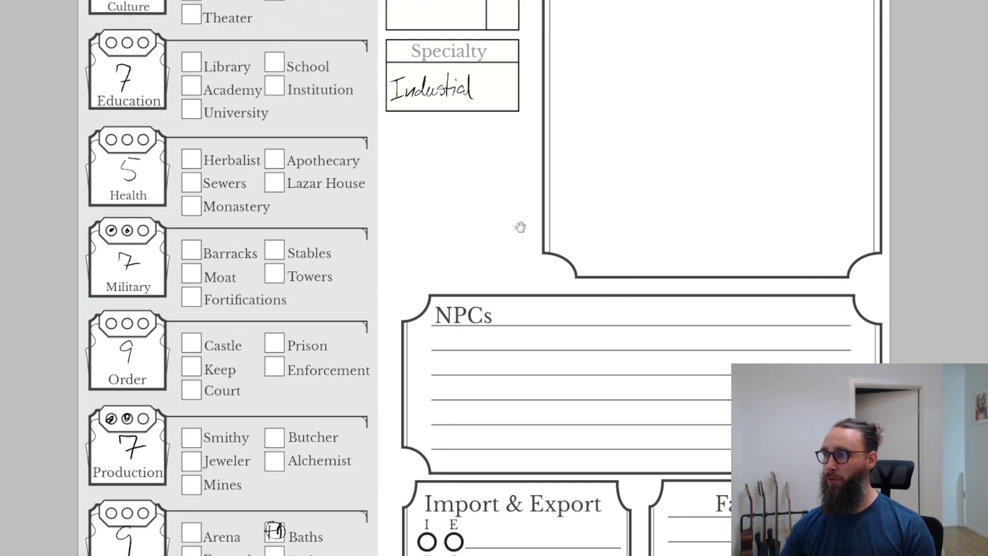
{"action": "left_click_drag", "start_coordinate": [483, 341], "coordinate": [582, 372]}
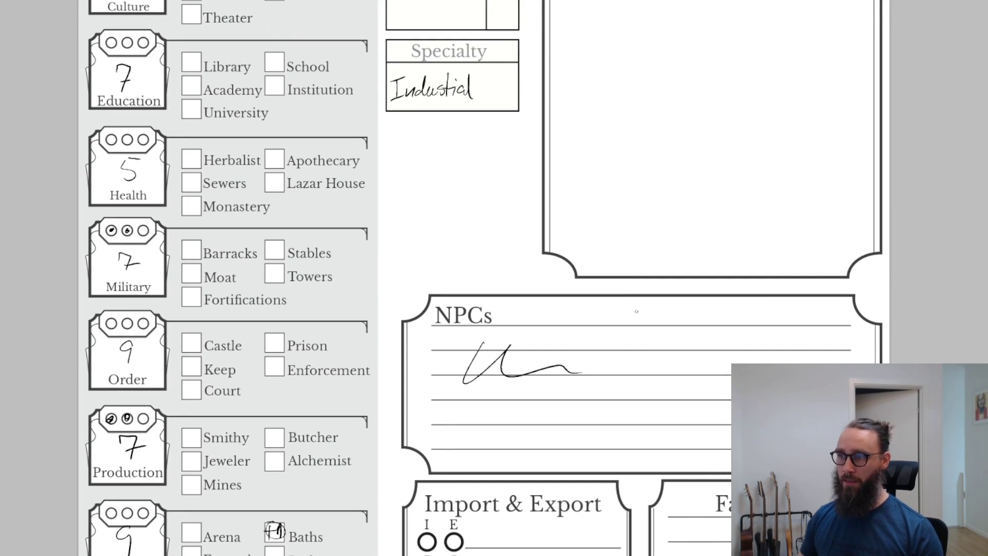
{"action": "scroll", "coordinate": [637, 312], "scroll_direction": "down", "scroll_amount": 5}
{"action": "mouse_move", "coordinate": [447, 236]}
{"action": "left_mouse_down"}
{"action": "mouse_move", "coordinate": [404, 242]}
{"action": "mouse_move", "coordinate": [414, 212]}
{"action": "left_mouse_up"}
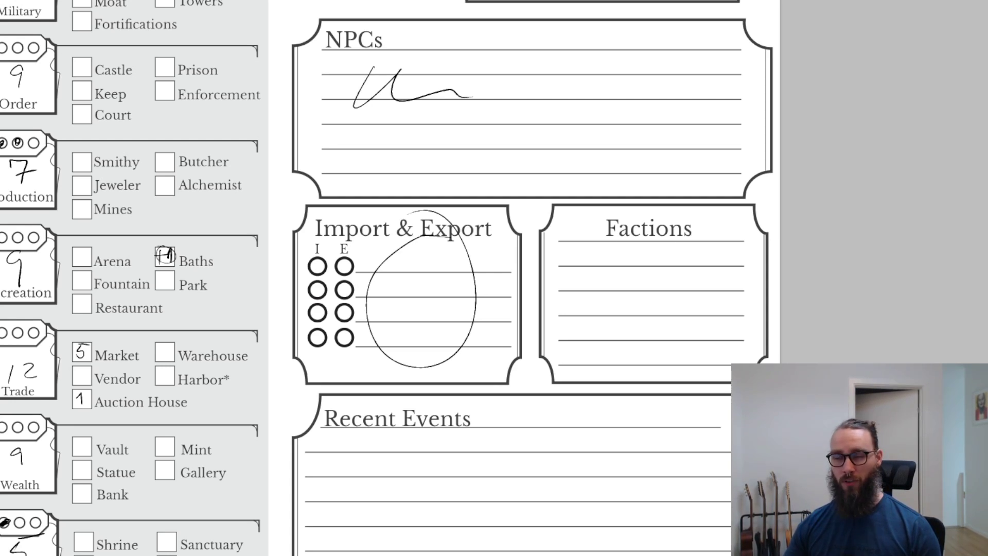
Handwrite "Neutral" with the modifier 0 in the Fame box and erase both again
{"action": "scroll", "coordinate": [647, 130], "scroll_direction": "up", "scroll_amount": 8}
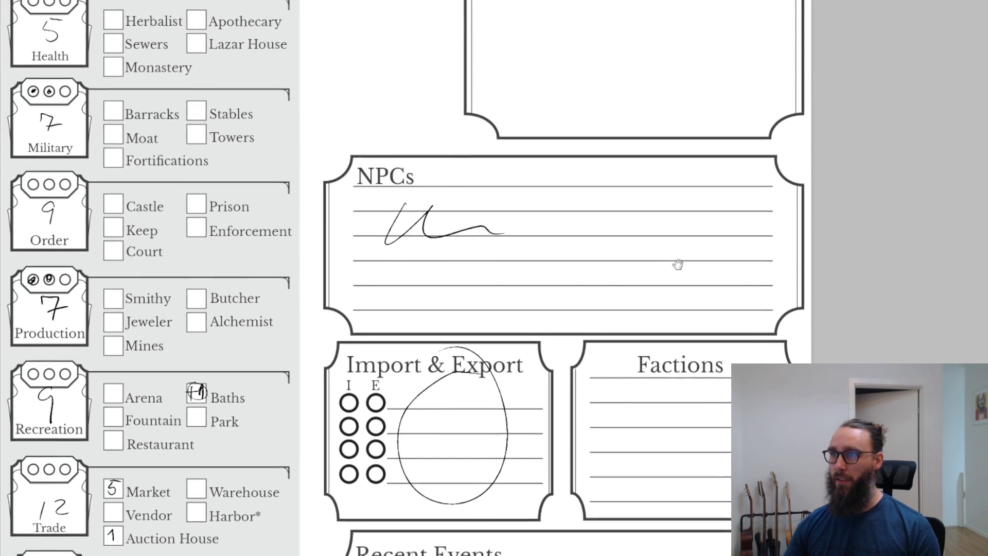
{"action": "scroll", "coordinate": [454, 188], "scroll_direction": "up", "scroll_amount": 1}
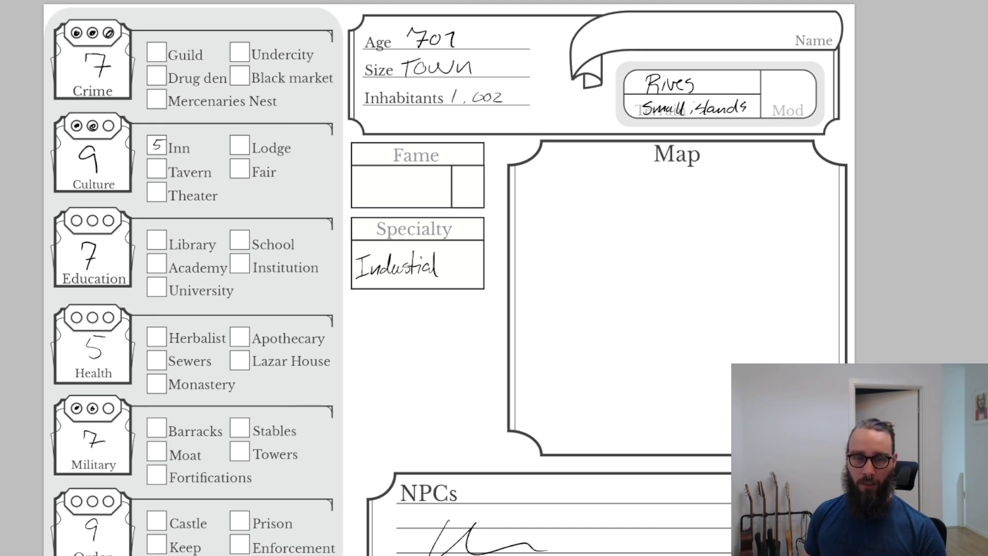
{"action": "mouse_move", "coordinate": [360, 181]}
{"action": "left_mouse_down"}
{"action": "mouse_move", "coordinate": [361, 206]}
{"action": "mouse_move", "coordinate": [369, 179]}
{"action": "mouse_move", "coordinate": [396, 197]}
{"action": "mouse_move", "coordinate": [420, 186]}
{"action": "mouse_move", "coordinate": [423, 196]}
{"action": "mouse_move", "coordinate": [476, 191]}
{"action": "mouse_move", "coordinate": [469, 176]}
{"action": "left_mouse_up"}
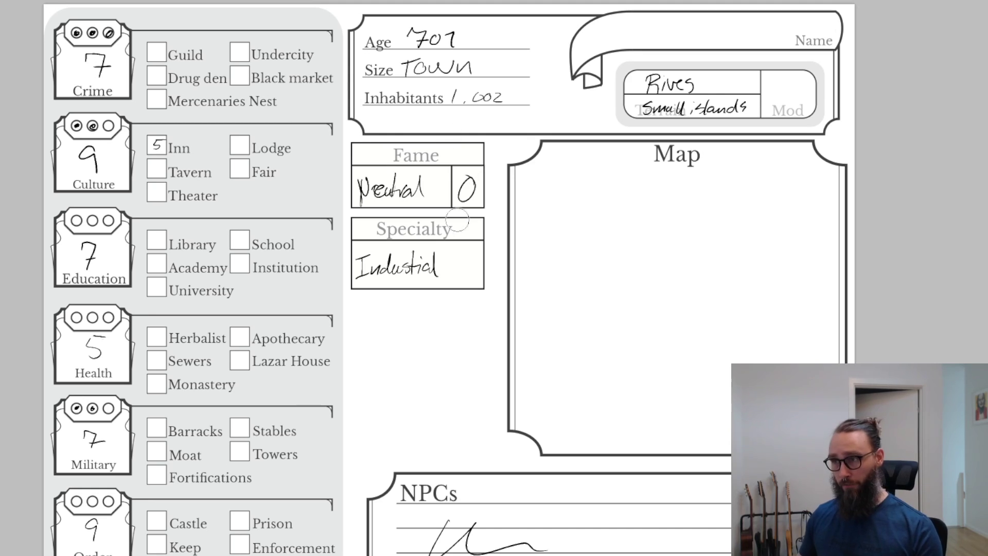
{"action": "mouse_move", "coordinate": [462, 185]}
{"action": "left_mouse_down"}
{"action": "mouse_move", "coordinate": [469, 190]}
{"action": "mouse_move", "coordinate": [350, 202]}
{"action": "mouse_move", "coordinate": [417, 191]}
{"action": "left_mouse_up"}
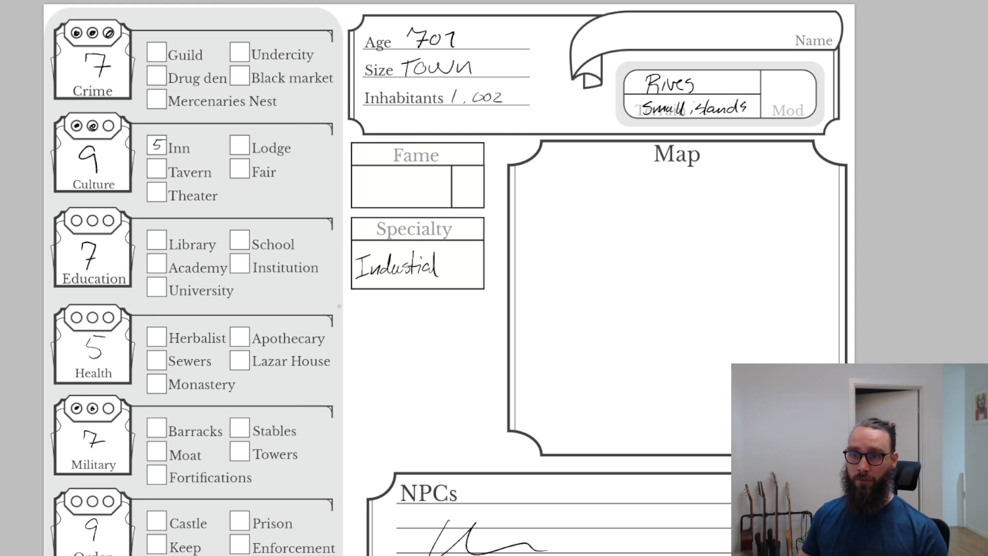
Handwrite "Friendly" with the modifier +1 in the Fame box and fill the first Education circle
{"action": "mouse_move", "coordinate": [377, 183]}
{"action": "left_mouse_down"}
{"action": "mouse_move", "coordinate": [361, 199]}
{"action": "mouse_move", "coordinate": [419, 186]}
{"action": "mouse_move", "coordinate": [430, 199]}
{"action": "mouse_move", "coordinate": [409, 211]}
{"action": "mouse_move", "coordinate": [456, 193]}
{"action": "left_mouse_up"}
{"action": "mouse_move", "coordinate": [451, 186]}
{"action": "left_mouse_down"}
{"action": "mouse_move", "coordinate": [462, 186]}
{"action": "mouse_move", "coordinate": [472, 206]}
{"action": "left_mouse_up"}
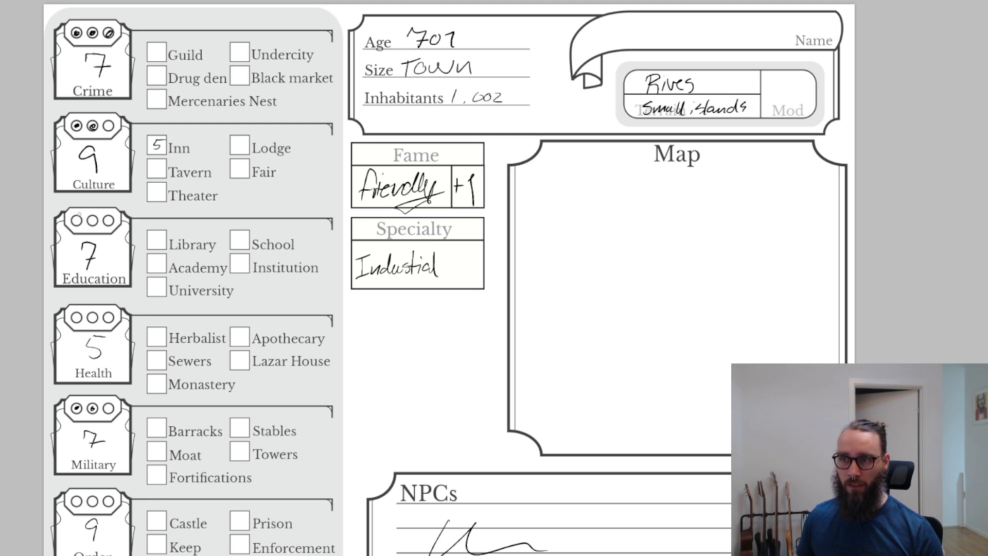
{"action": "left_click_drag", "start_coordinate": [77, 218], "coordinate": [77, 219]}
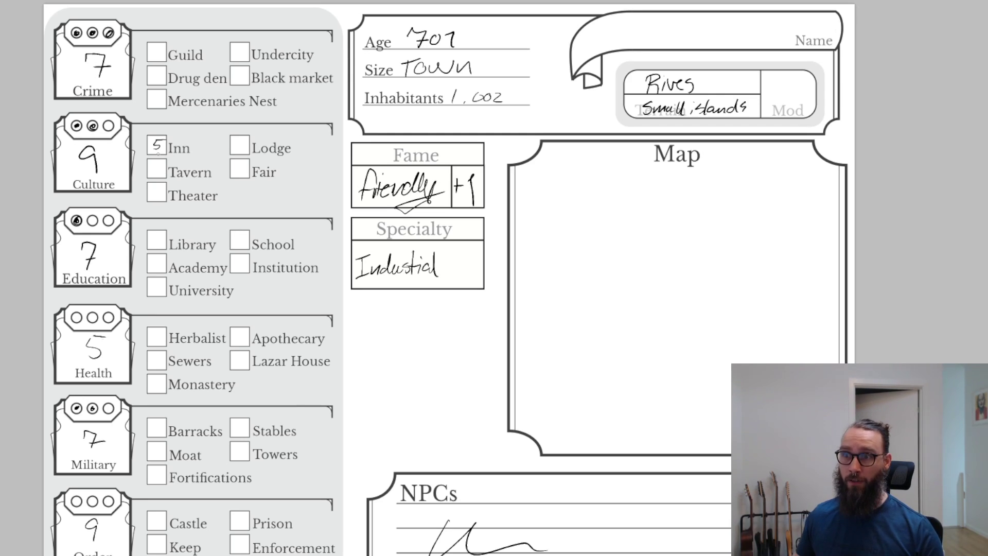
Erase the Fame entries and the fill in the first Education circle
{"action": "left_click_drag", "start_coordinate": [89, 218], "coordinate": [78, 223]}
{"action": "key", "text": "e"}
{"action": "mouse_move", "coordinate": [446, 196]}
{"action": "left_mouse_down"}
{"action": "mouse_move", "coordinate": [469, 189]}
{"action": "mouse_move", "coordinate": [363, 193]}
{"action": "mouse_move", "coordinate": [385, 187]}
{"action": "left_mouse_up"}
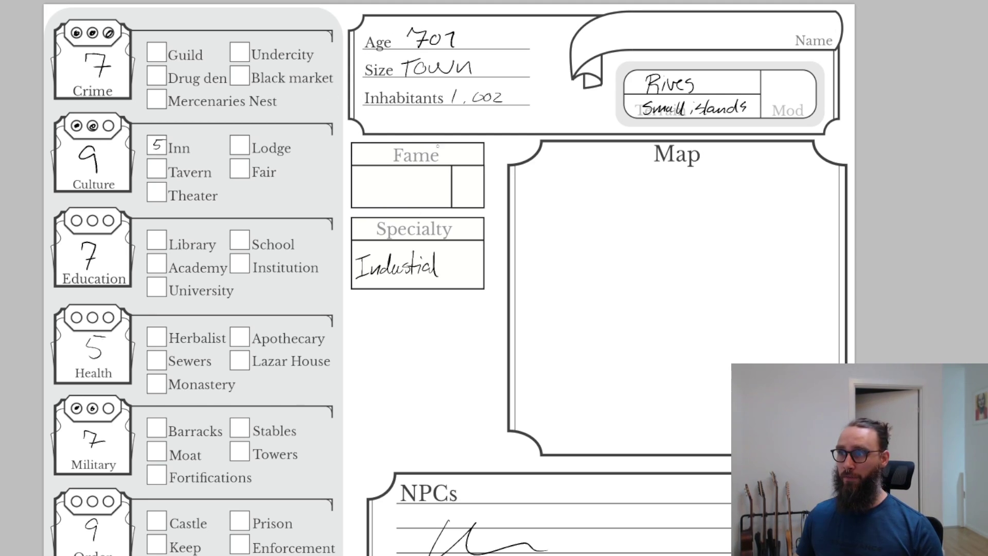
Handwrite -3 as the Fame modifier and fill the first Education circle
{"action": "mouse_move", "coordinate": [455, 185]}
{"action": "left_mouse_down"}
{"action": "mouse_move", "coordinate": [480, 190]}
{"action": "mouse_move", "coordinate": [462, 202]}
{"action": "left_mouse_up"}
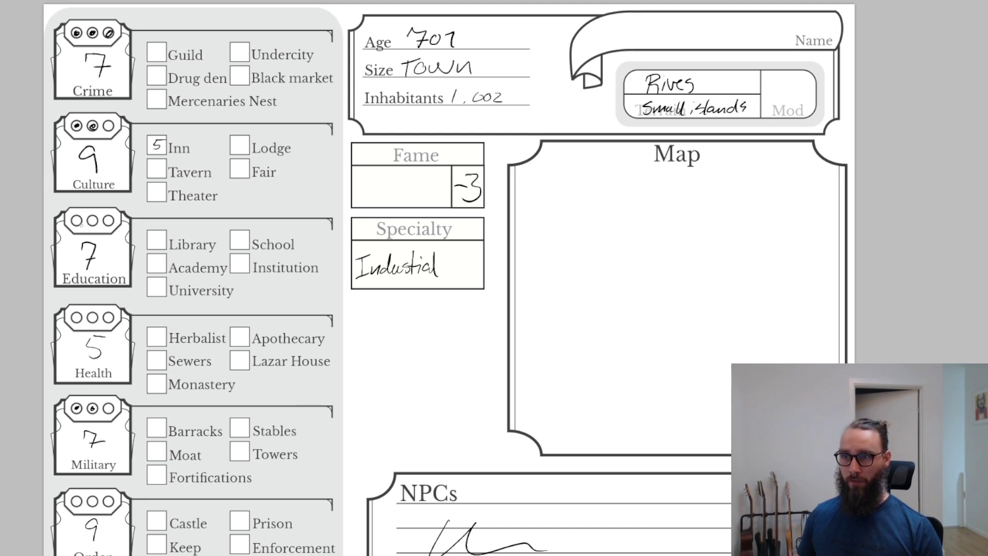
{"action": "left_click_drag", "start_coordinate": [72, 221], "coordinate": [76, 221]}
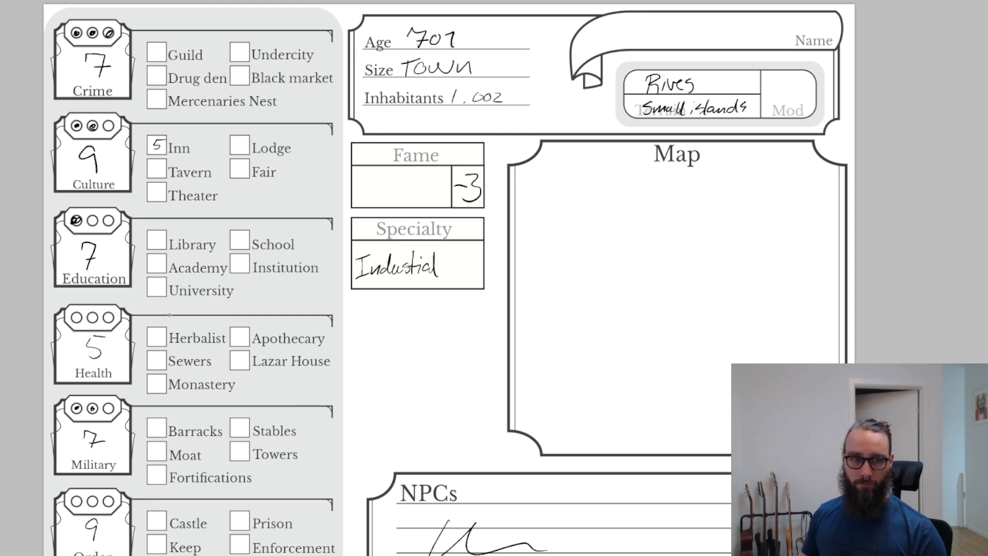
Sketch two simple houses in the Map box, the second above and to the right of the first
{"action": "left_click", "coordinate": [487, 319]}
{"action": "left_click", "coordinate": [562, 360], "text": "alt"}
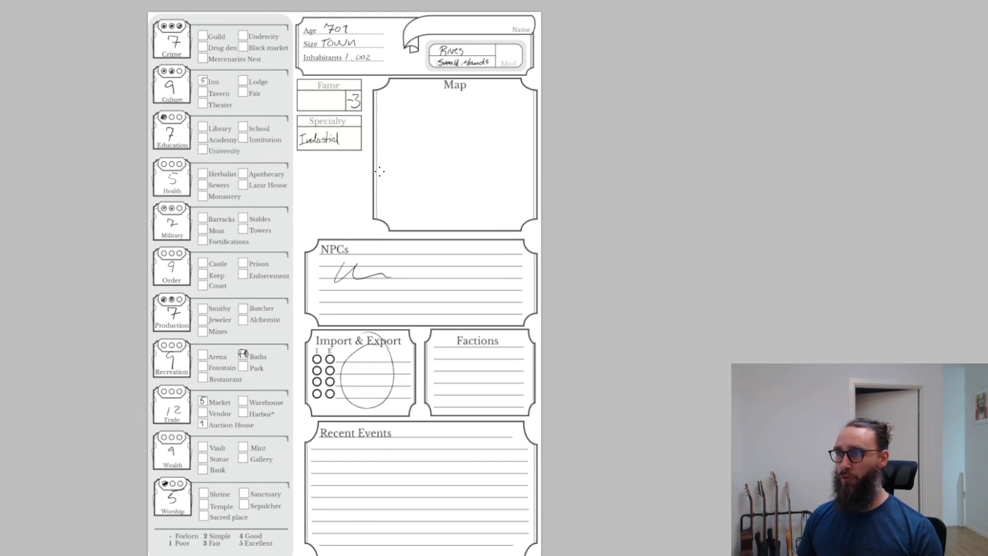
{"action": "mouse_move", "coordinate": [431, 158]}
{"action": "left_mouse_down"}
{"action": "mouse_move", "coordinate": [429, 178]}
{"action": "mouse_move", "coordinate": [445, 159]}
{"action": "mouse_move", "coordinate": [451, 165]}
{"action": "mouse_move", "coordinate": [441, 177]}
{"action": "left_mouse_up"}
{"action": "mouse_move", "coordinate": [472, 129]}
{"action": "left_mouse_down"}
{"action": "mouse_move", "coordinate": [471, 149]}
{"action": "mouse_move", "coordinate": [487, 128]}
{"action": "mouse_move", "coordinate": [481, 148]}
{"action": "left_mouse_up"}
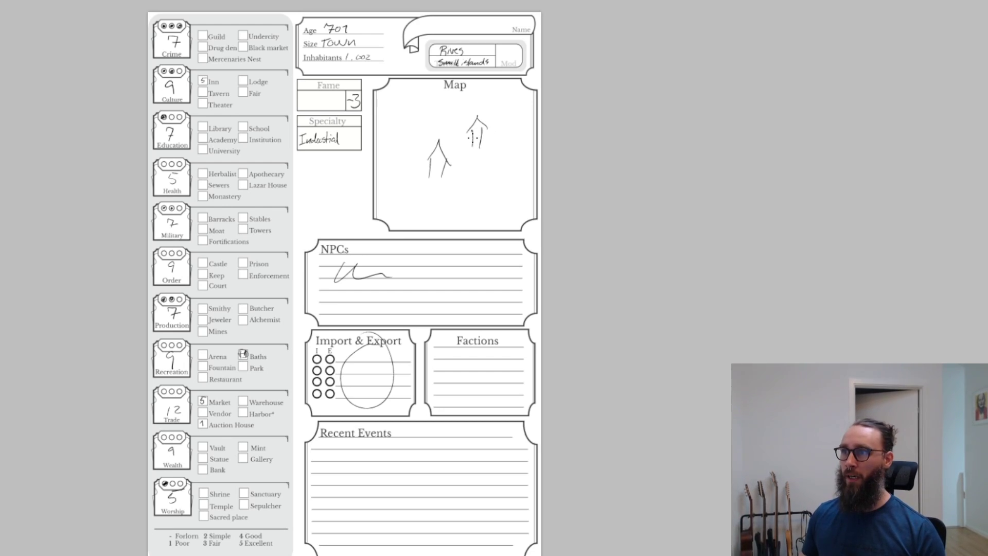
Draw a freehand stroke across the Name banner and an oval over the Recent Events lines
{"action": "left_click_drag", "start_coordinate": [453, 21], "coordinate": [525, 6]}
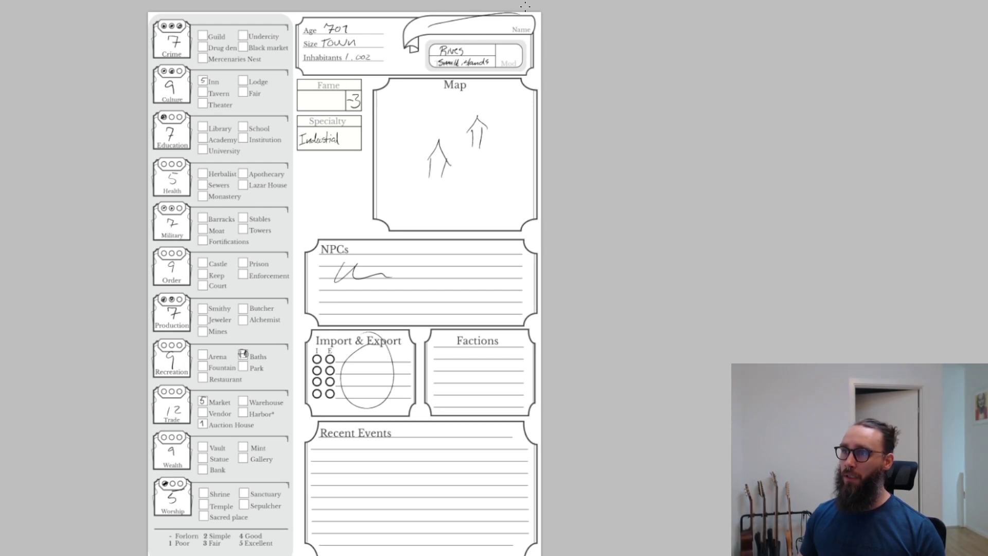
{"action": "left_click_drag", "start_coordinate": [384, 455], "coordinate": [409, 458]}
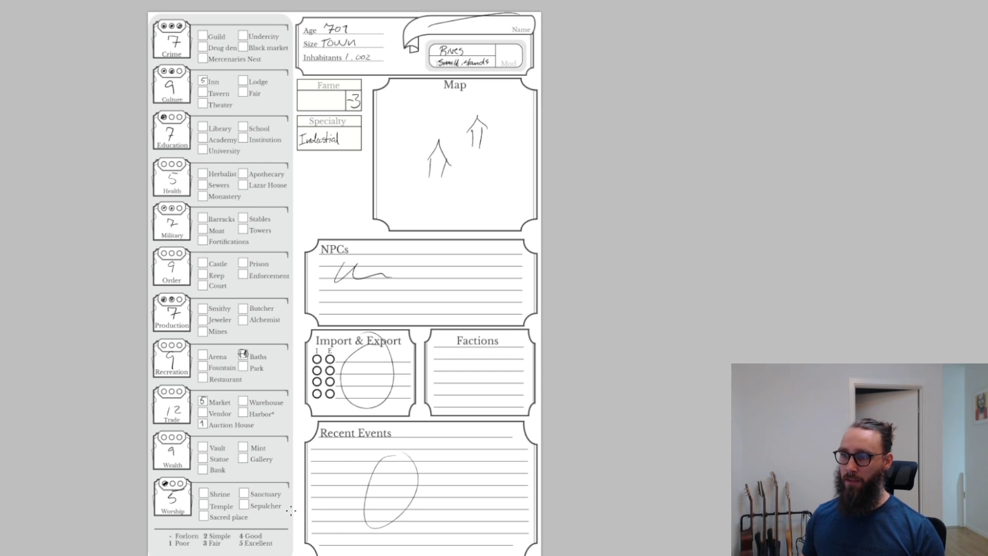